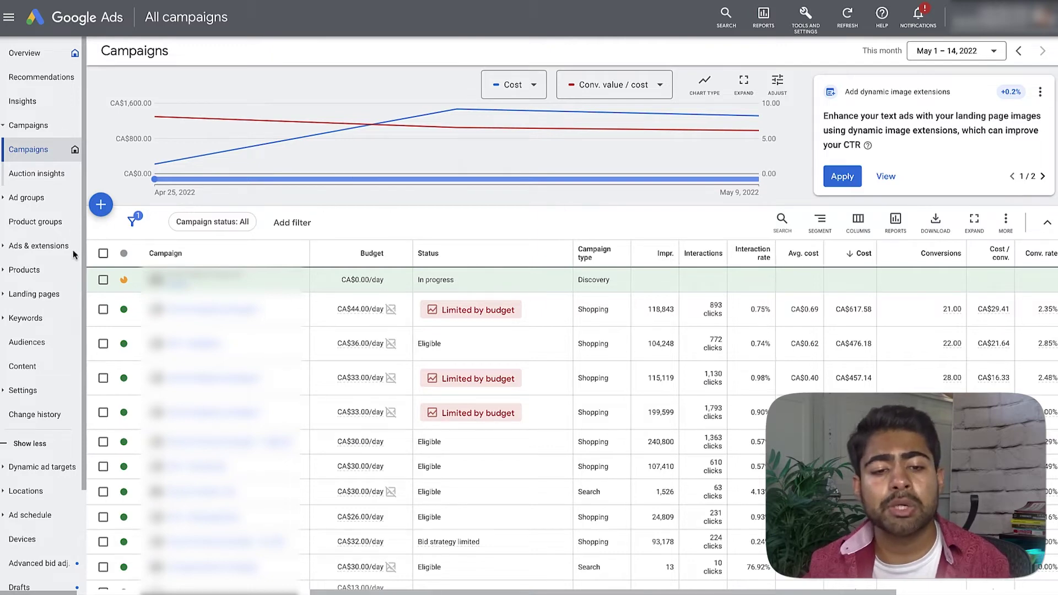
Create a new campaign with Sales as its objective and Purchases as the conversion goal.
{"action": "left_click", "coordinate": [99, 207]}
{"action": "left_click", "coordinate": [155, 215]}
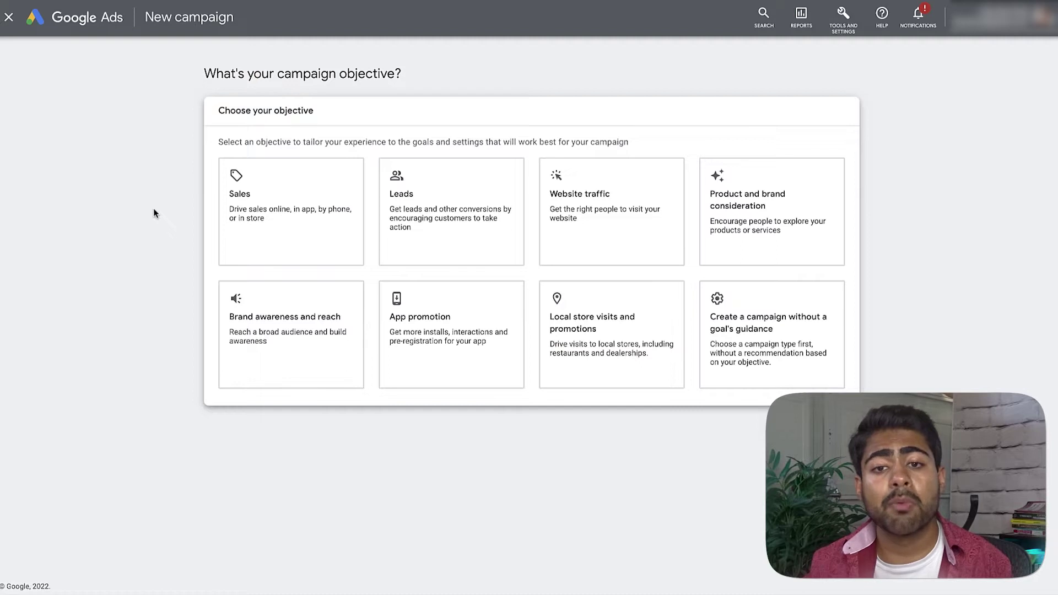
{"action": "left_click", "coordinate": [341, 266]}
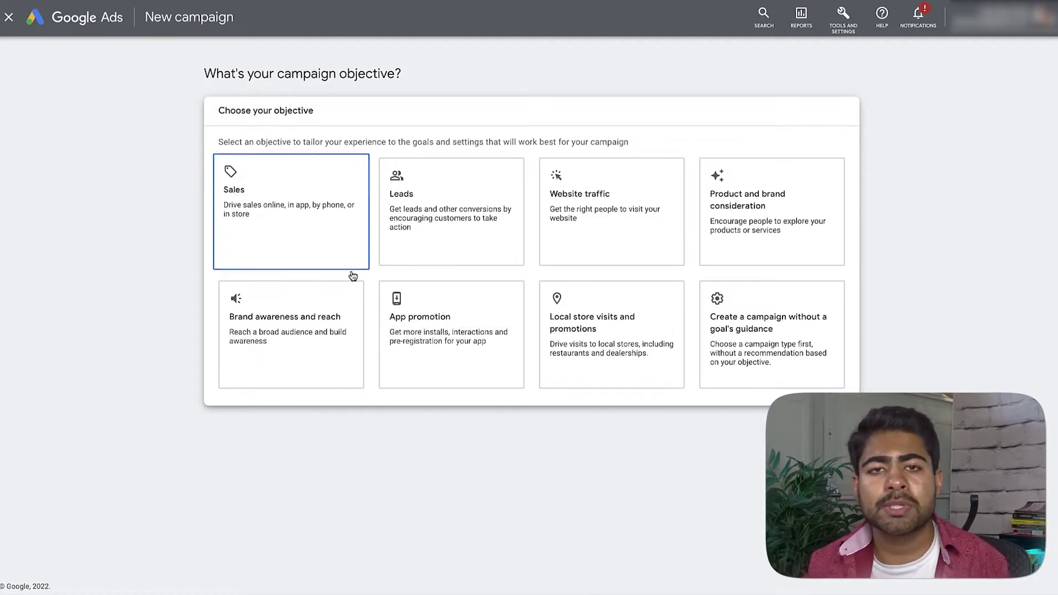
{"action": "left_click", "coordinate": [323, 278]}
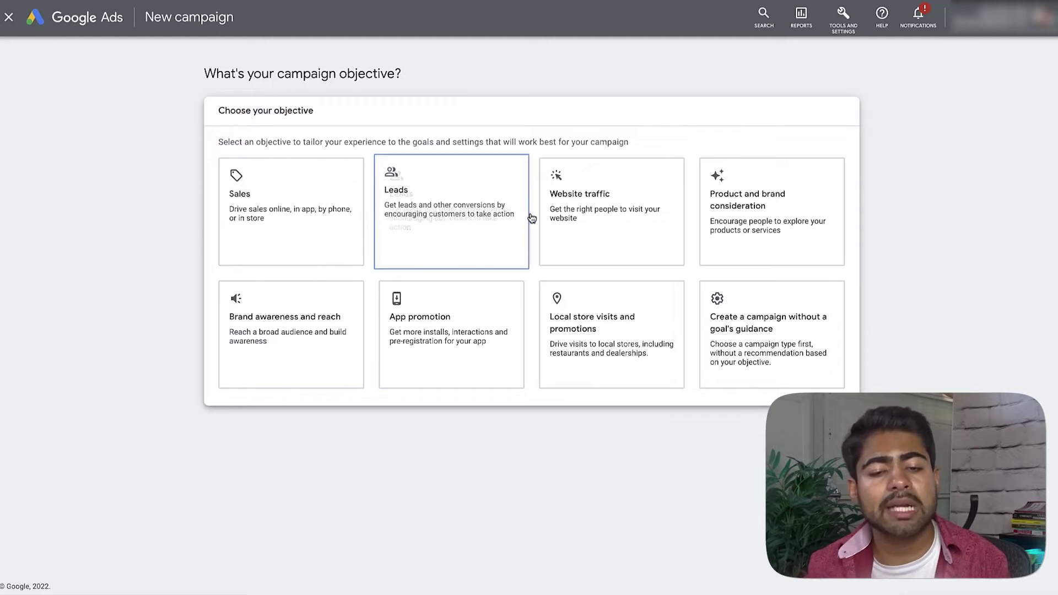
{"action": "left_click", "coordinate": [357, 209]}
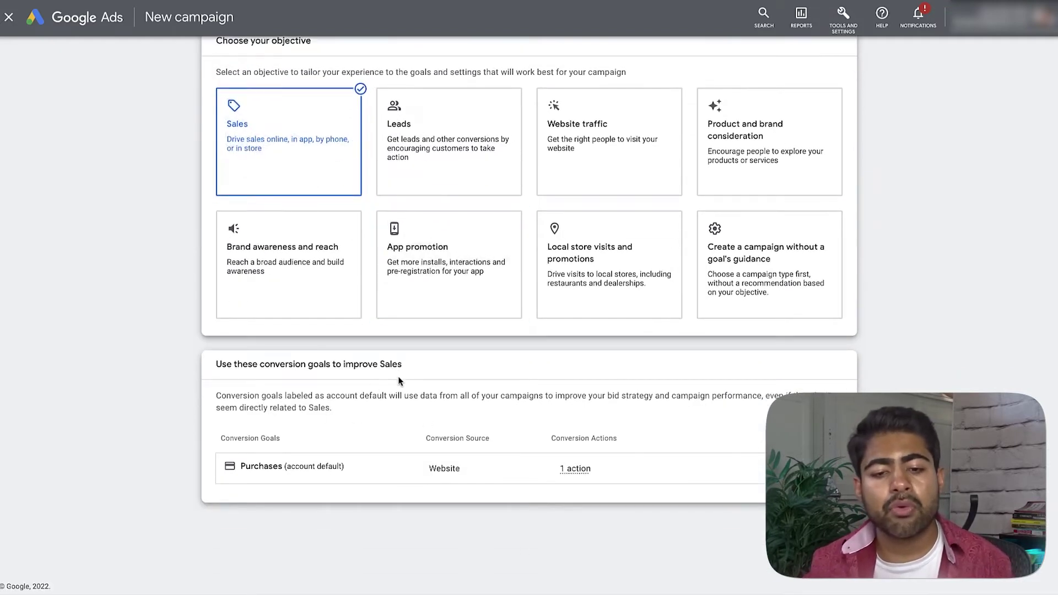
{"action": "left_click_drag", "start_coordinate": [402, 364], "coordinate": [314, 363]}
{"action": "left_click", "coordinate": [313, 362]}
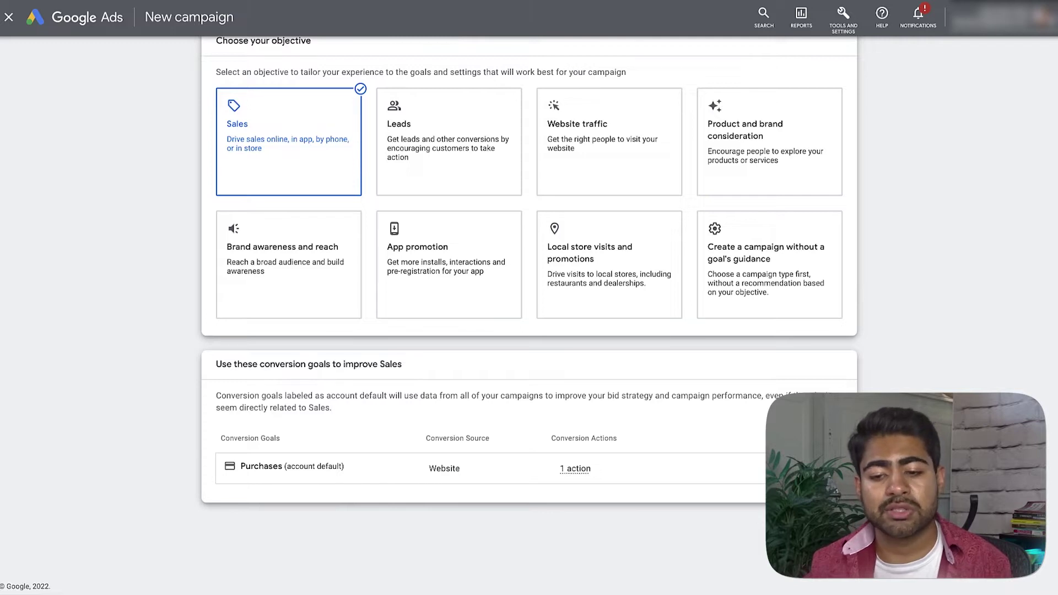
{"action": "scroll", "coordinate": [529, 275], "scroll_direction": "down", "scroll_amount": 5}
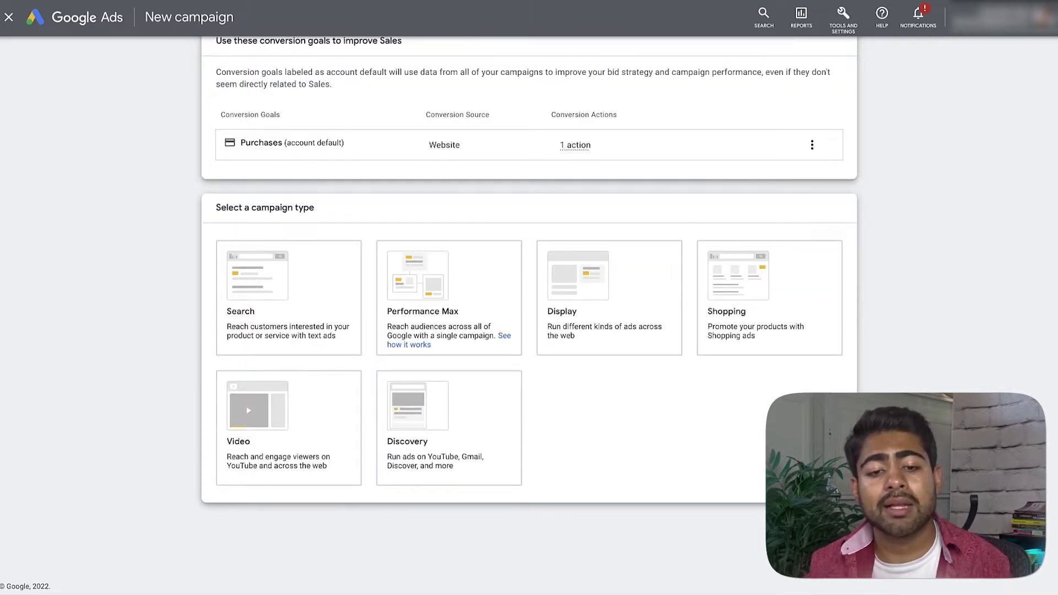
Choose Discovery as the campaign type and select the default campaign name.
{"action": "left_click", "coordinate": [416, 437]}
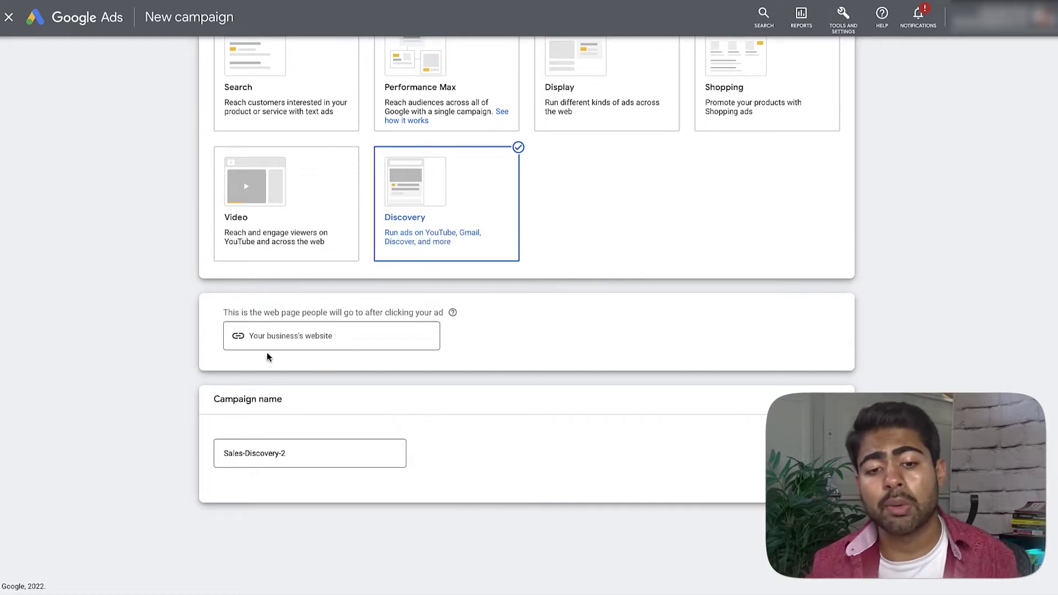
{"action": "double_click", "coordinate": [264, 454]}
{"action": "left_click", "coordinate": [263, 453]}
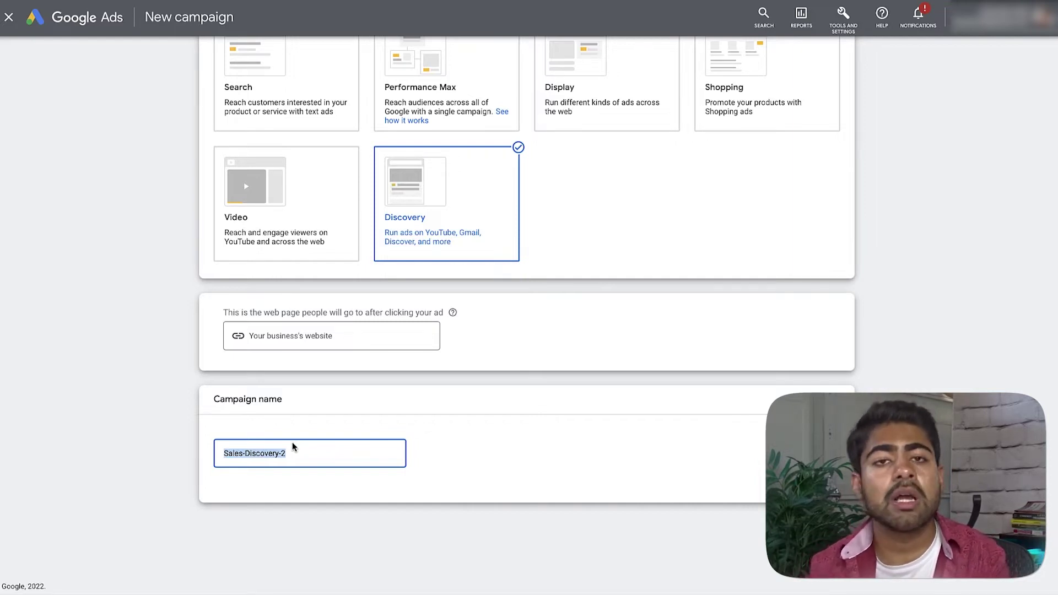
{"action": "right_click", "coordinate": [293, 447]}
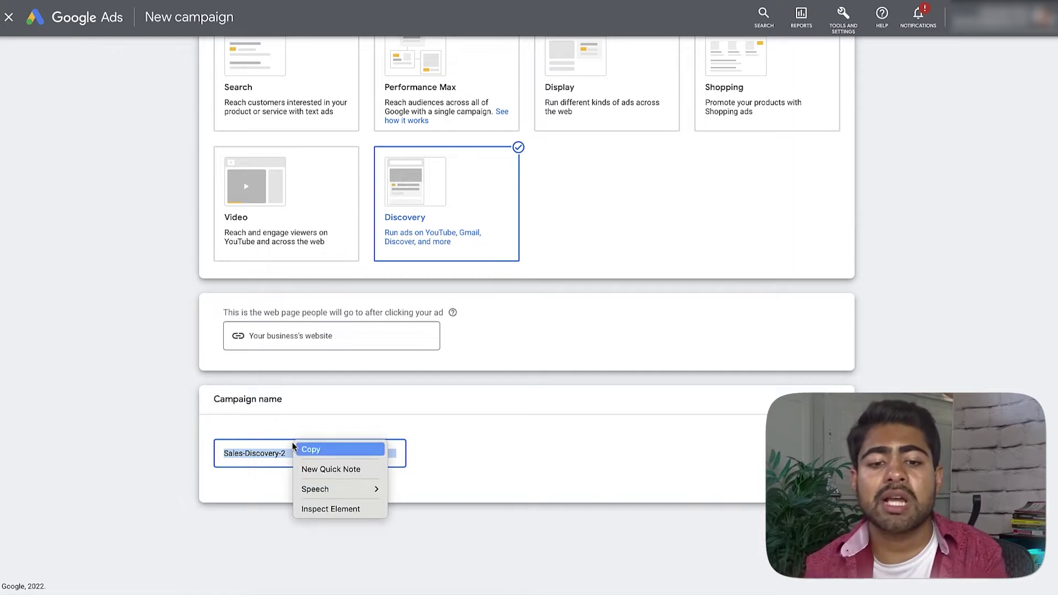
{"action": "left_click", "coordinate": [253, 442]}
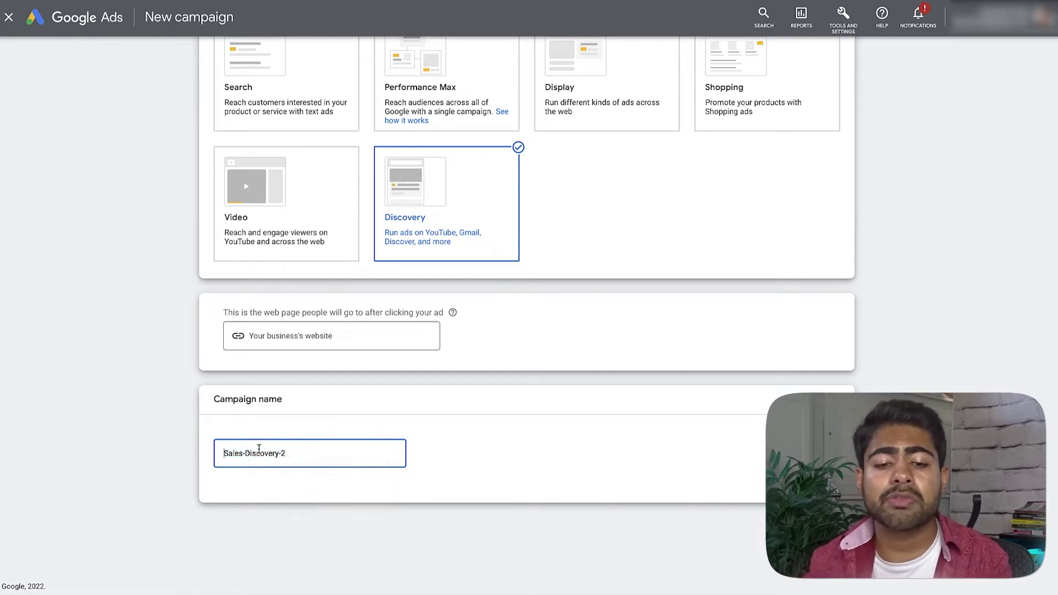
Name the campaign 'Cold - USA - 05/14/22' and start a new campaign instead of the draft.
{"action": "type", "text": "C"}
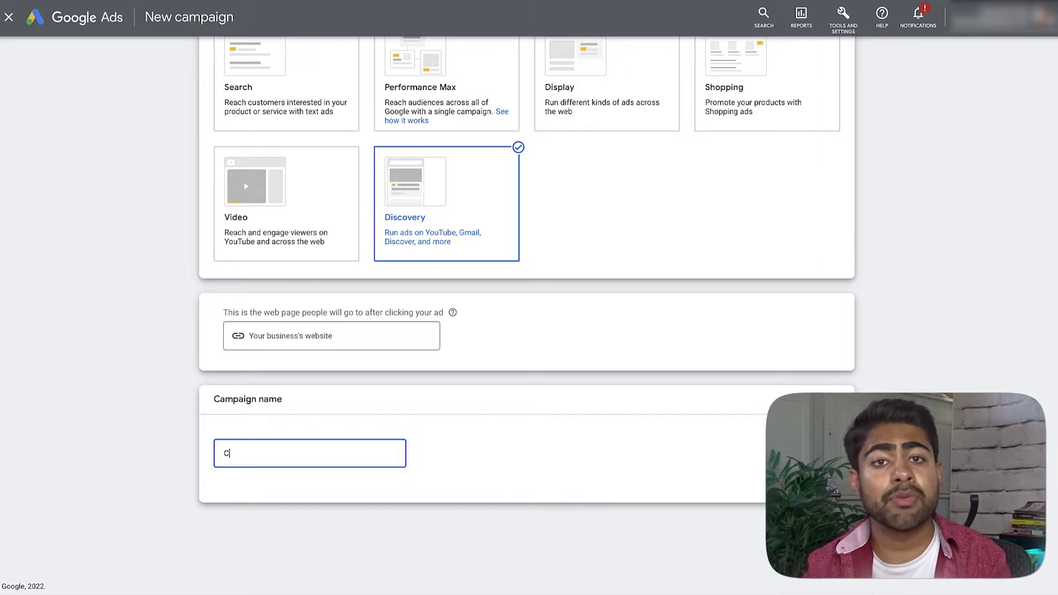
{"action": "type", "text": "old"}
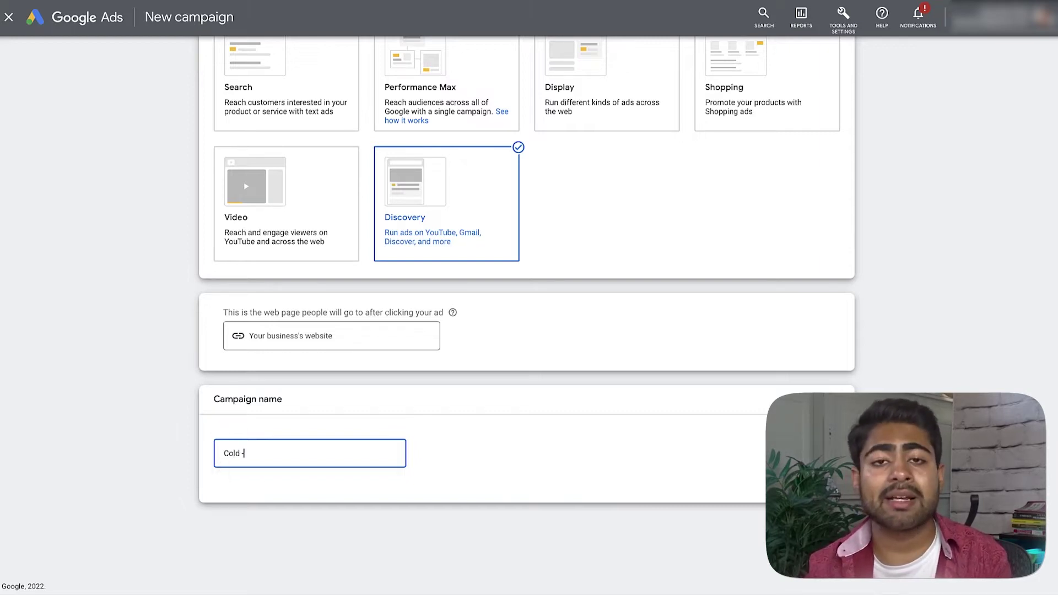
{"action": "type", "text": " -ADS"}
{"action": "key", "text": "BackSpace"}
{"action": "key", "text": "BackSpace"}
{"action": "key", "text": "BackSpace"}
{"action": "type", "text": "SA"}
{"action": "key", "text": "BackSpace"}
{"action": "key", "text": "BackSpace"}
{"action": "type", "text": "USA -"}
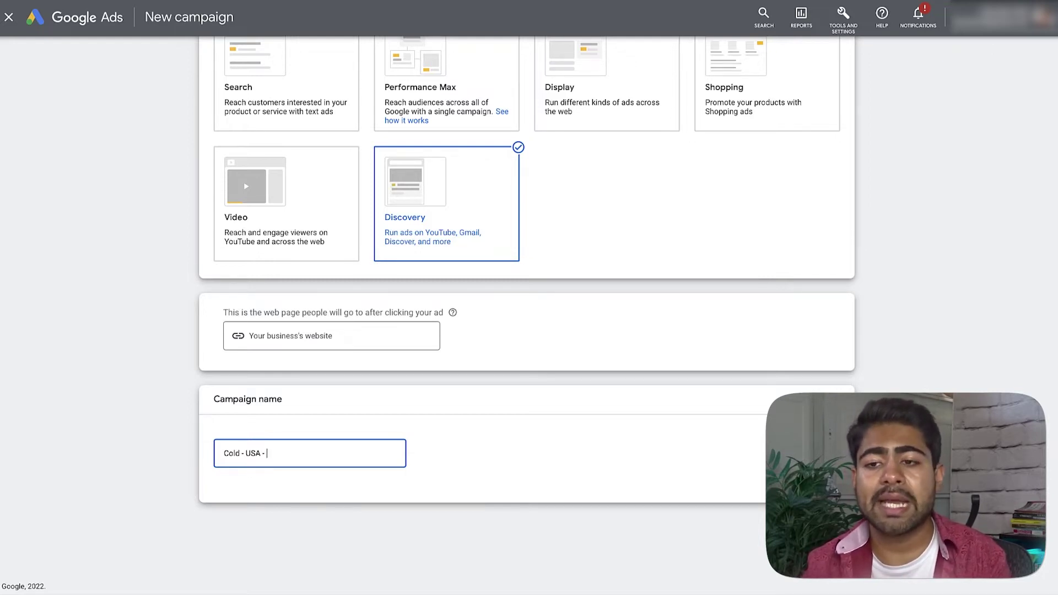
{"action": "type", "text": " 05/14/"}
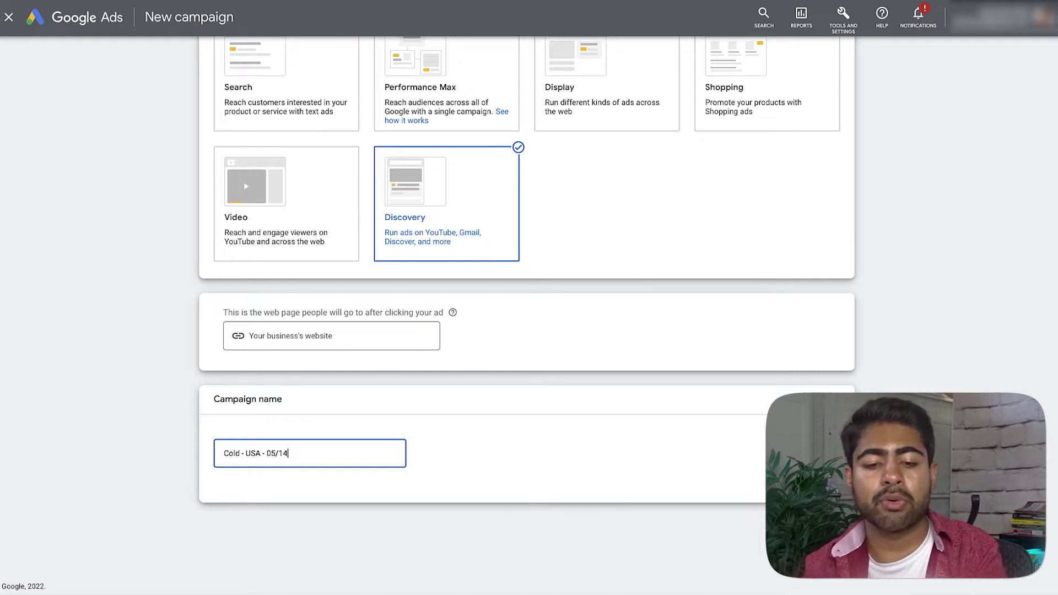
{"action": "type", "text": "22"}
{"action": "left_click", "coordinate": [636, 473]}
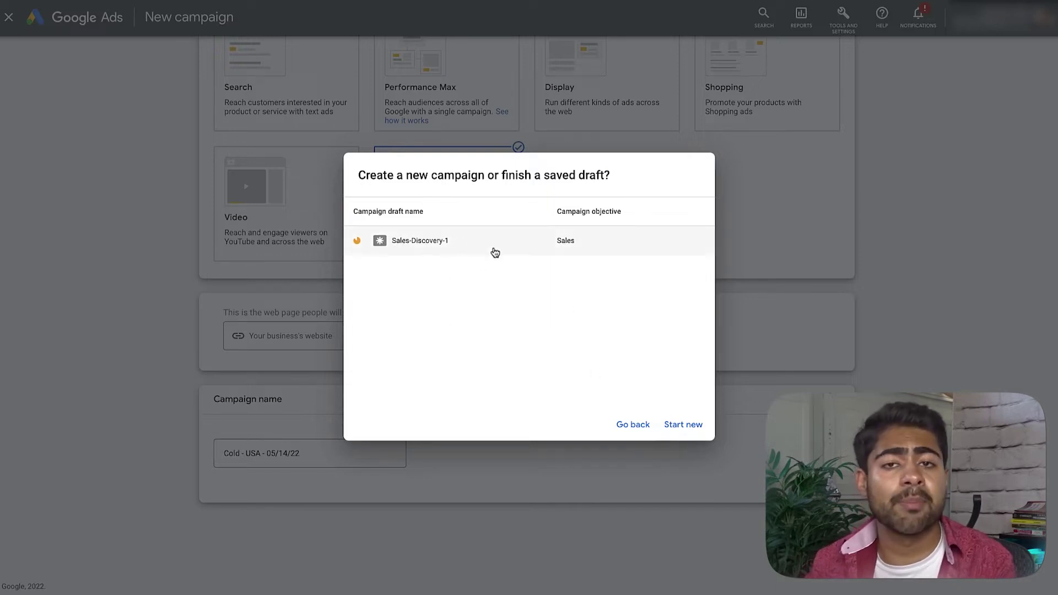
{"action": "left_click", "coordinate": [681, 423]}
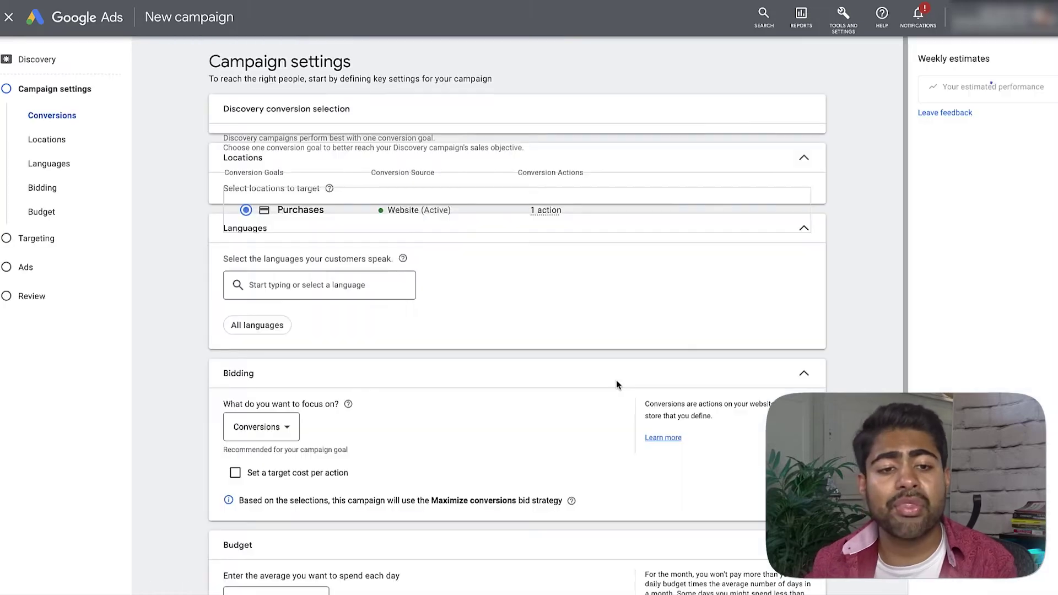
Search 'united sta' and target United States as the only campaign location.
{"action": "scroll", "coordinate": [309, 421], "scroll_direction": "down", "scroll_amount": 1}
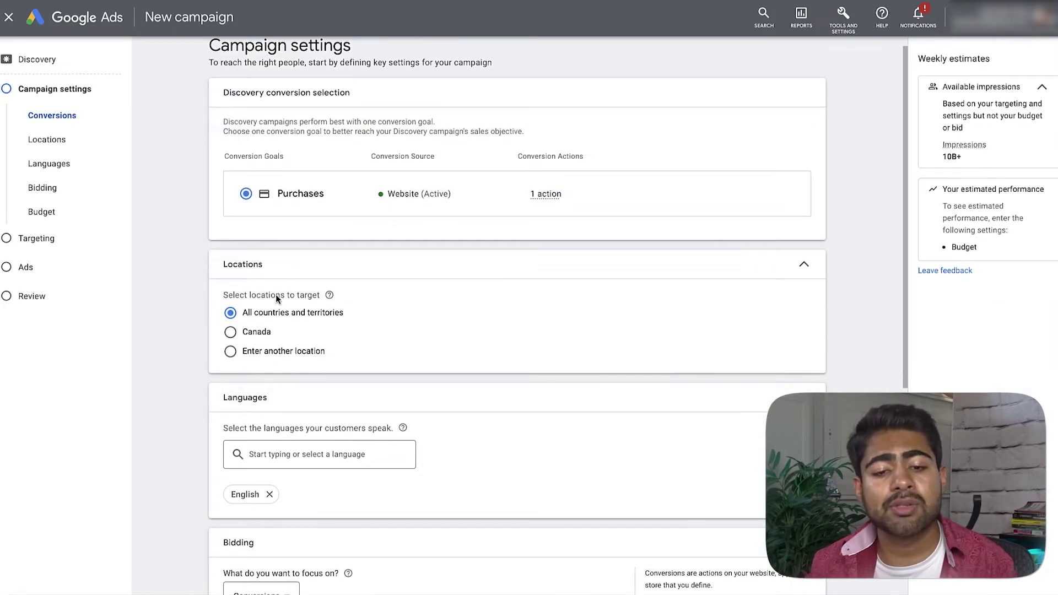
{"action": "scroll", "coordinate": [281, 290], "scroll_direction": "down", "scroll_amount": 1}
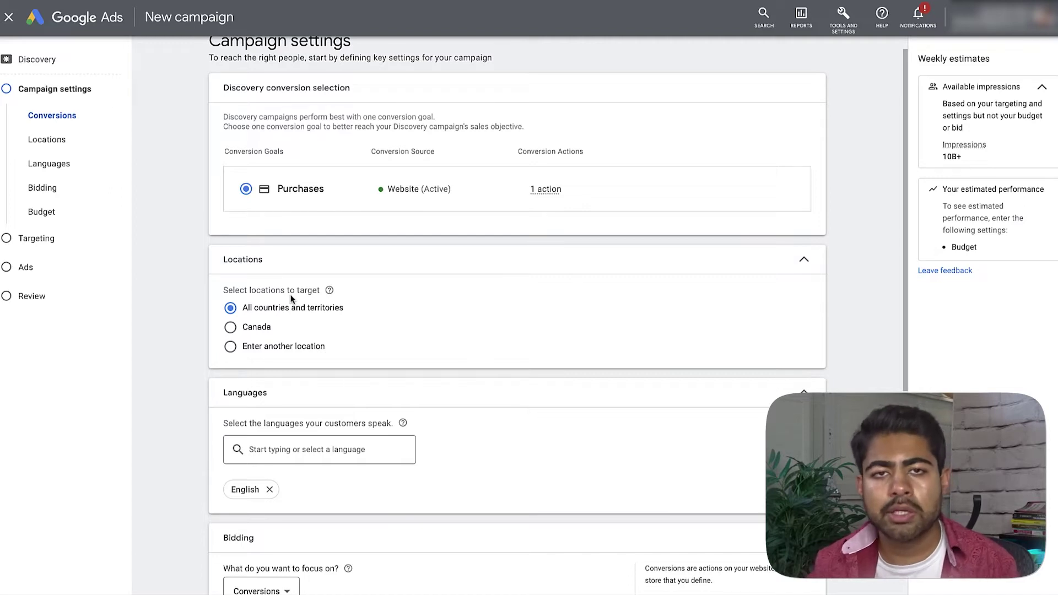
{"action": "scroll", "coordinate": [281, 279], "scroll_direction": "down", "scroll_amount": 1}
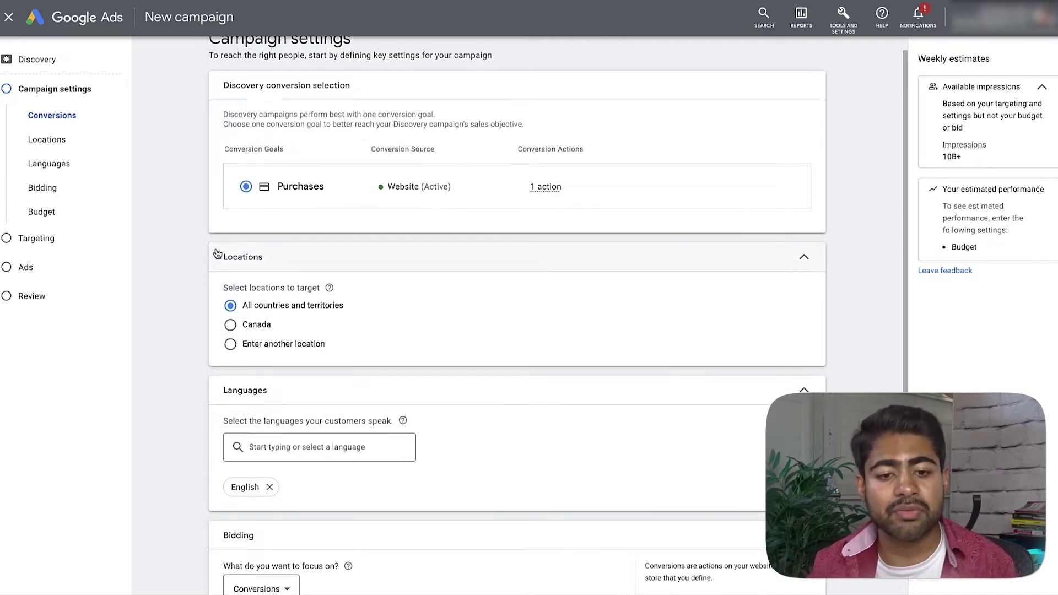
{"action": "left_click", "coordinate": [265, 342]}
{"action": "left_click", "coordinate": [298, 376]}
{"action": "type", "text": "united"}
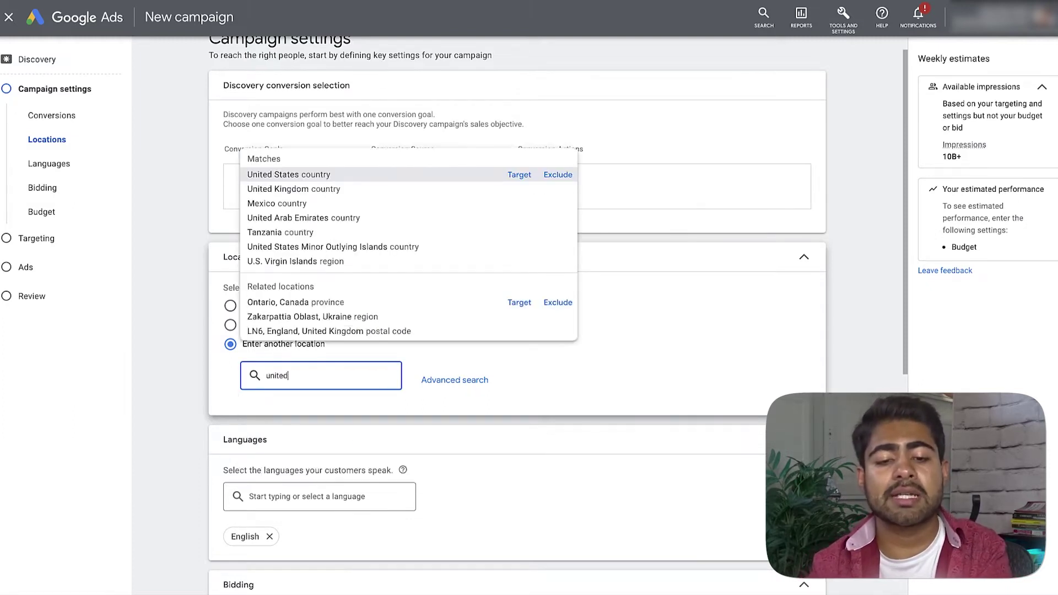
{"action": "type", "text": " sta"}
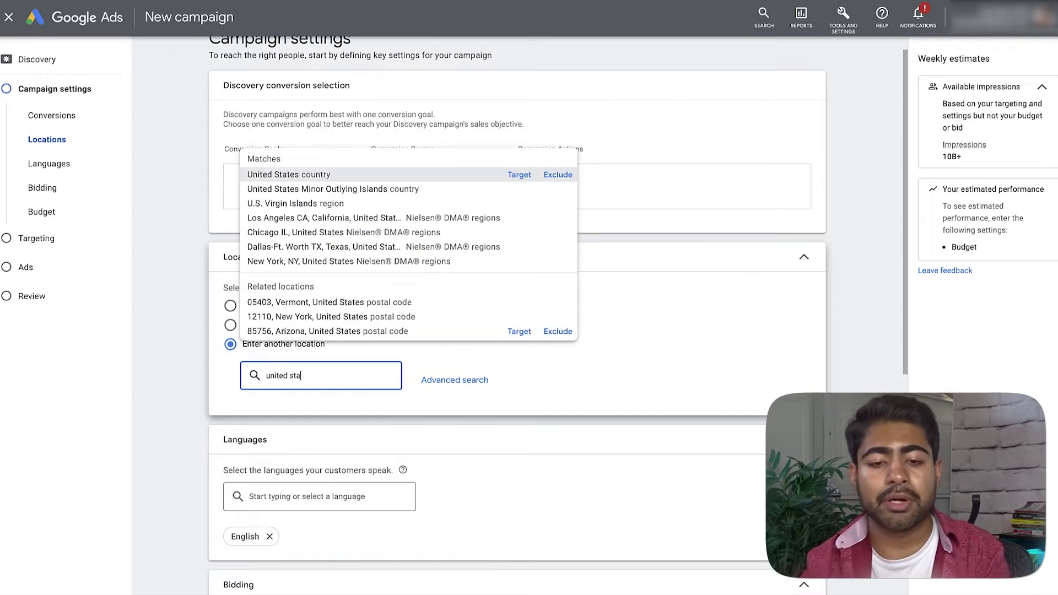
{"action": "left_click", "coordinate": [519, 174]}
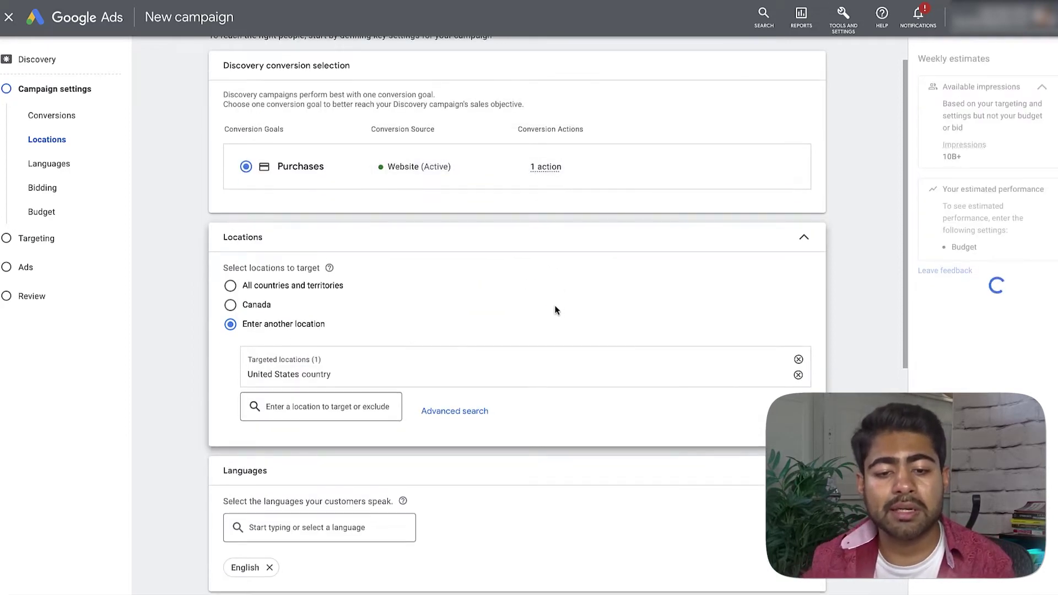
{"action": "scroll", "coordinate": [551, 310], "scroll_direction": "down", "scroll_amount": 3}
{"action": "scroll", "coordinate": [282, 451], "scroll_direction": "down", "scroll_amount": 3}
{"action": "scroll", "coordinate": [270, 328], "scroll_direction": "down", "scroll_amount": 1}
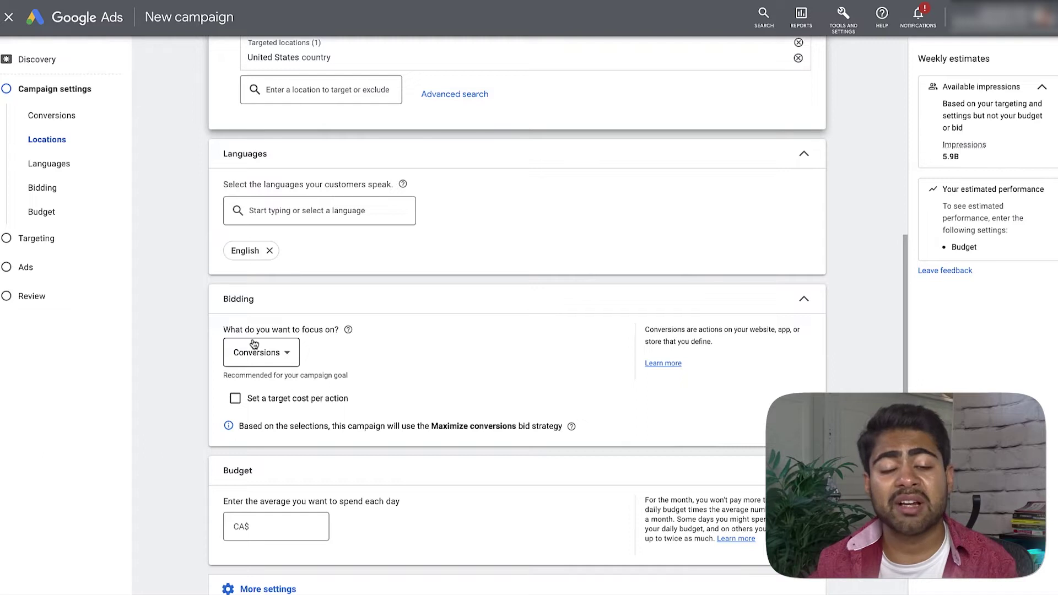
Keep Conversions as the bidding focus and set a CA$20.00 target cost per action.
{"action": "left_click", "coordinate": [253, 343]}
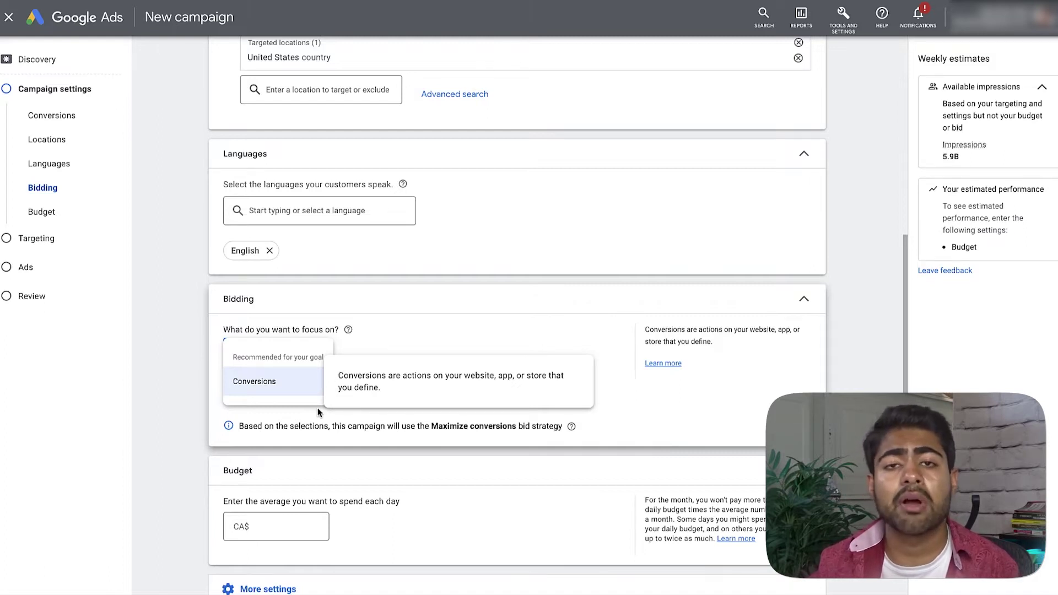
{"action": "left_click", "coordinate": [294, 424]}
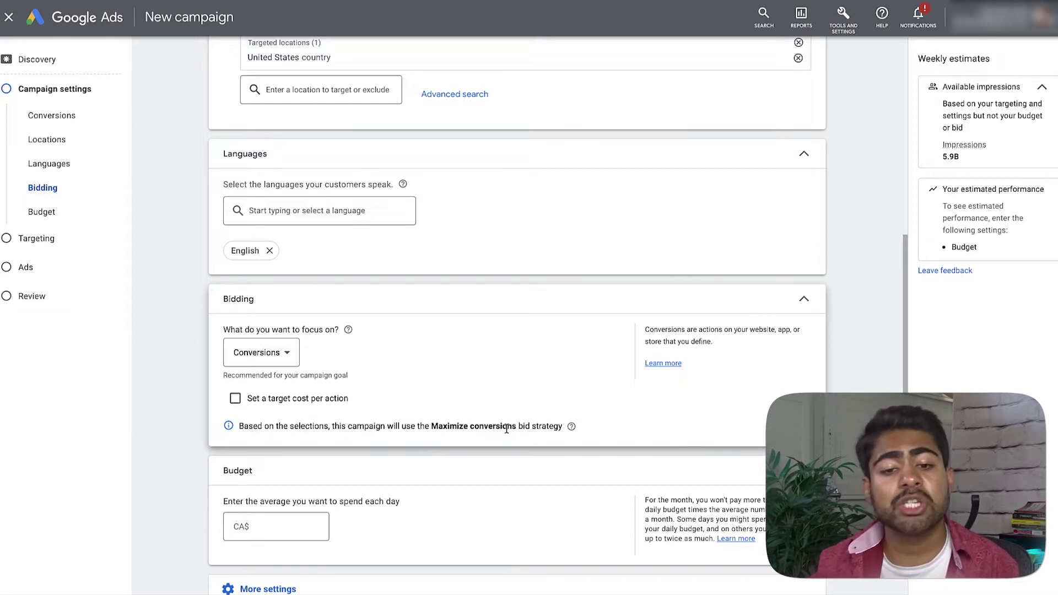
{"action": "left_click", "coordinate": [262, 354]}
{"action": "left_click", "coordinate": [284, 383]}
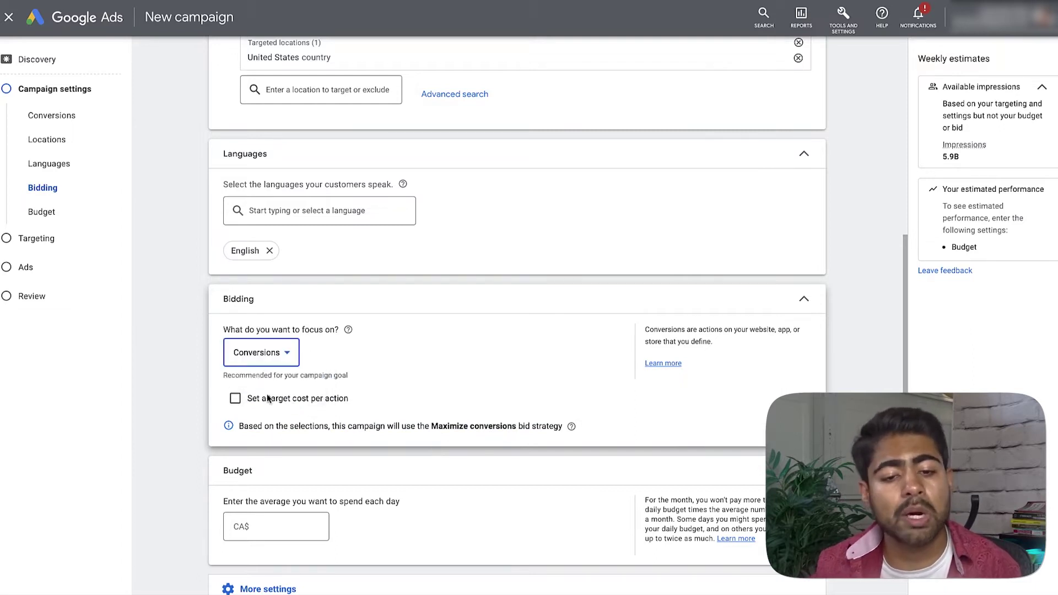
{"action": "left_click", "coordinate": [253, 360]}
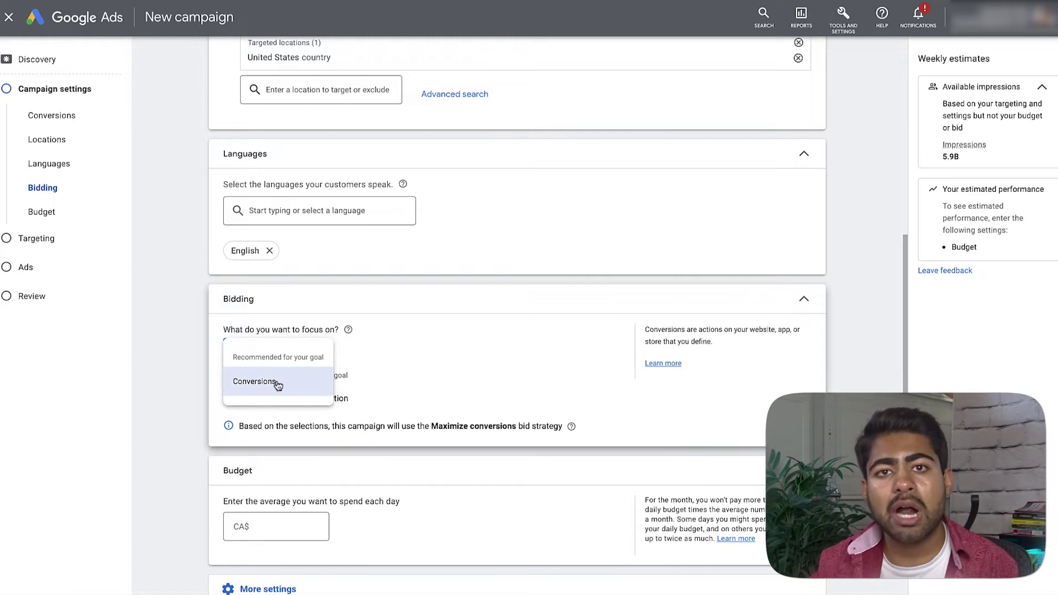
{"action": "left_click", "coordinate": [268, 383]}
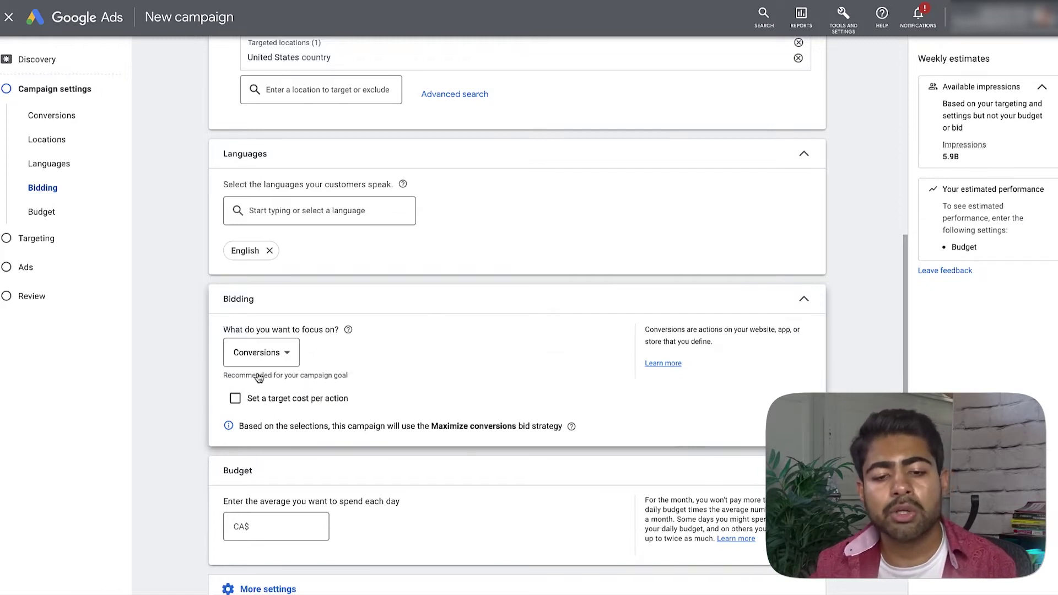
{"action": "left_click", "coordinate": [245, 398]}
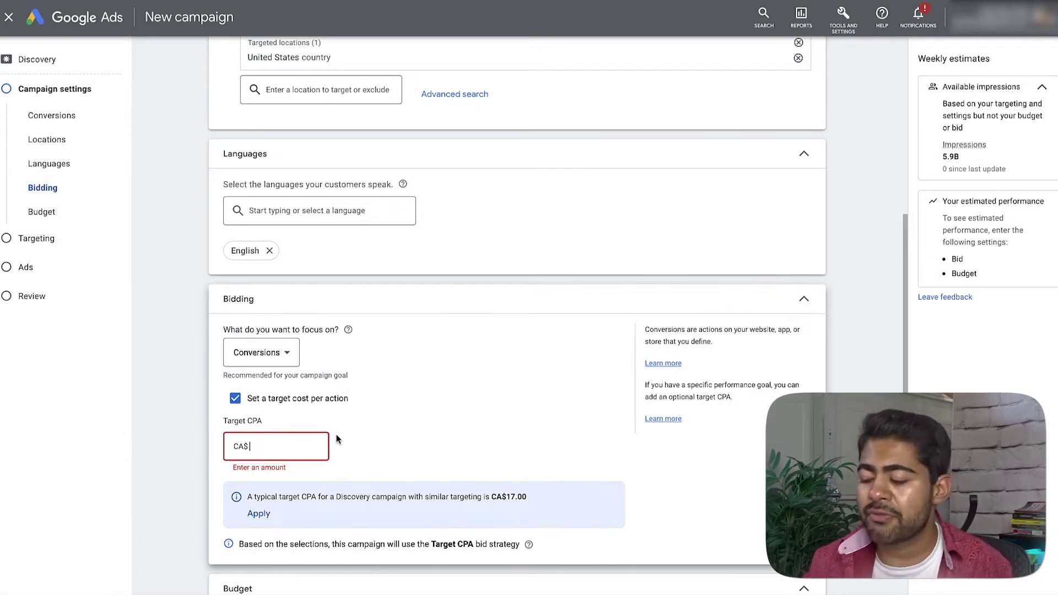
{"action": "type", "text": "20"}
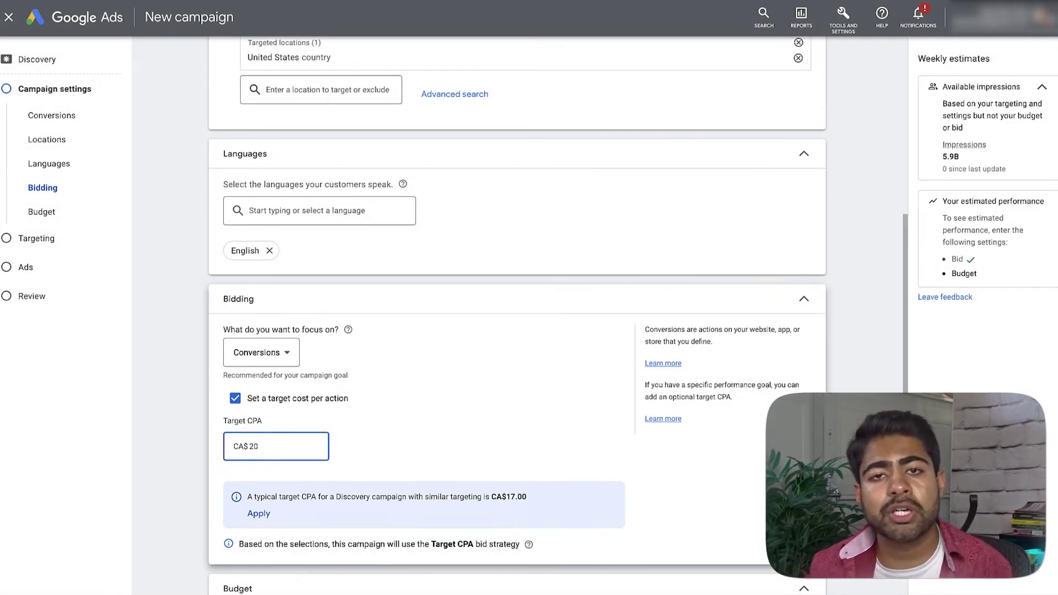
{"action": "type", "text": ".00"}
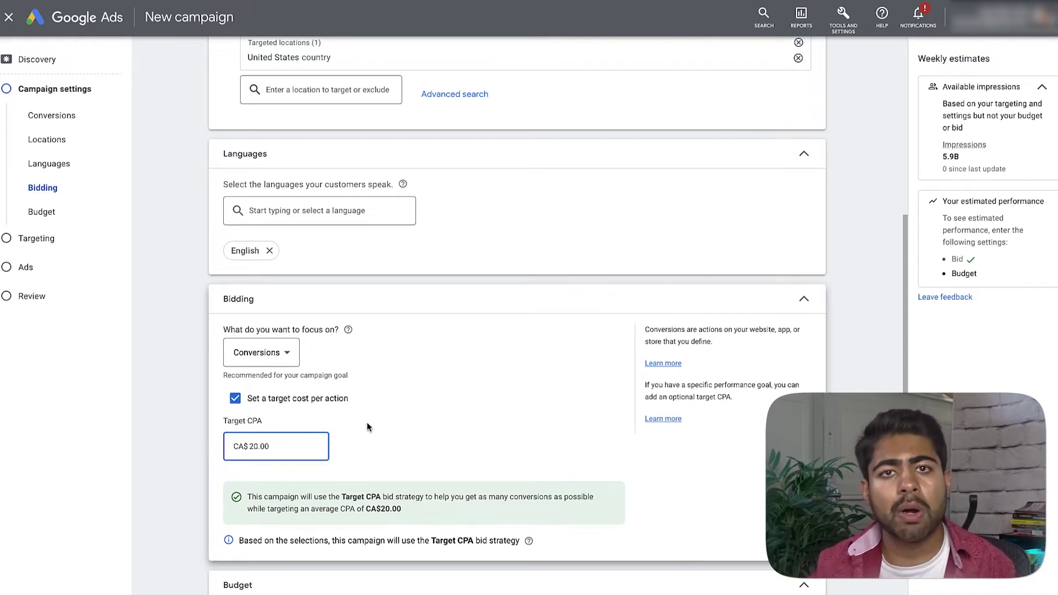
{"action": "scroll", "coordinate": [407, 441], "scroll_direction": "down", "scroll_amount": 1}
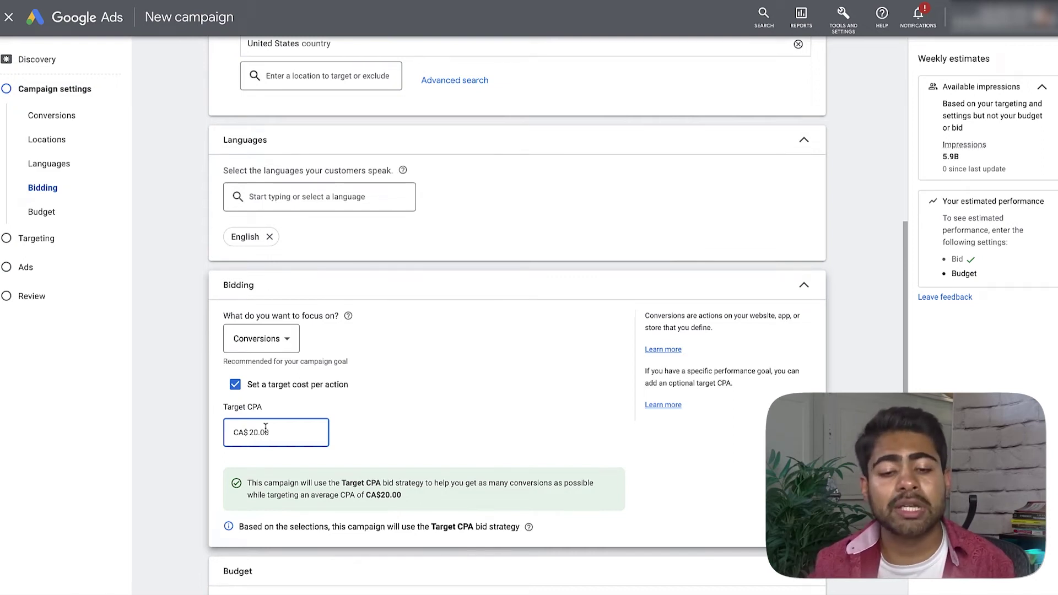
{"action": "scroll", "coordinate": [266, 428], "scroll_direction": "down", "scroll_amount": 4}
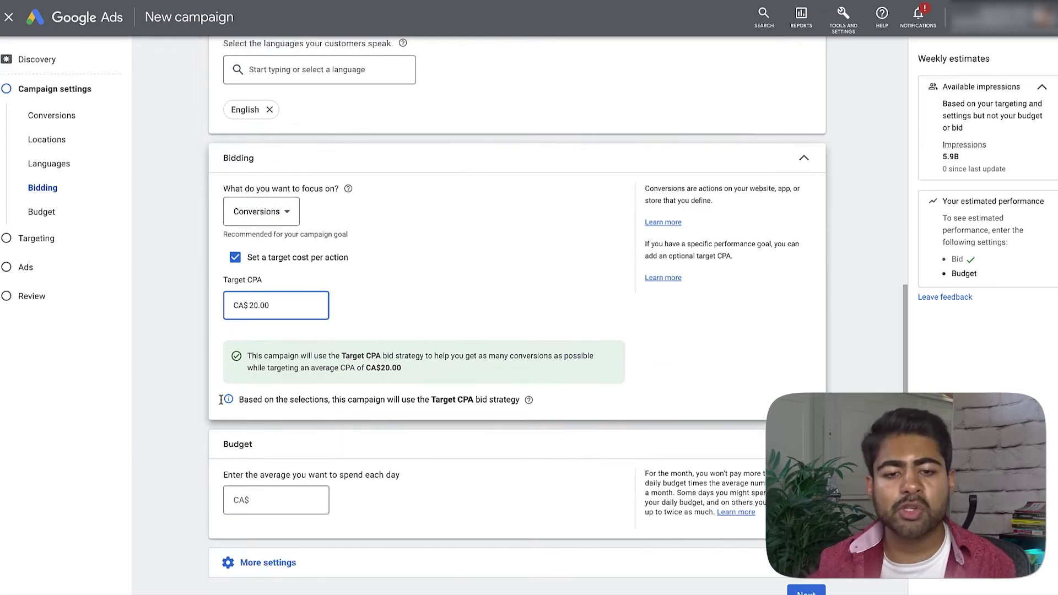
{"action": "scroll", "coordinate": [288, 381], "scroll_direction": "down", "scroll_amount": 2}
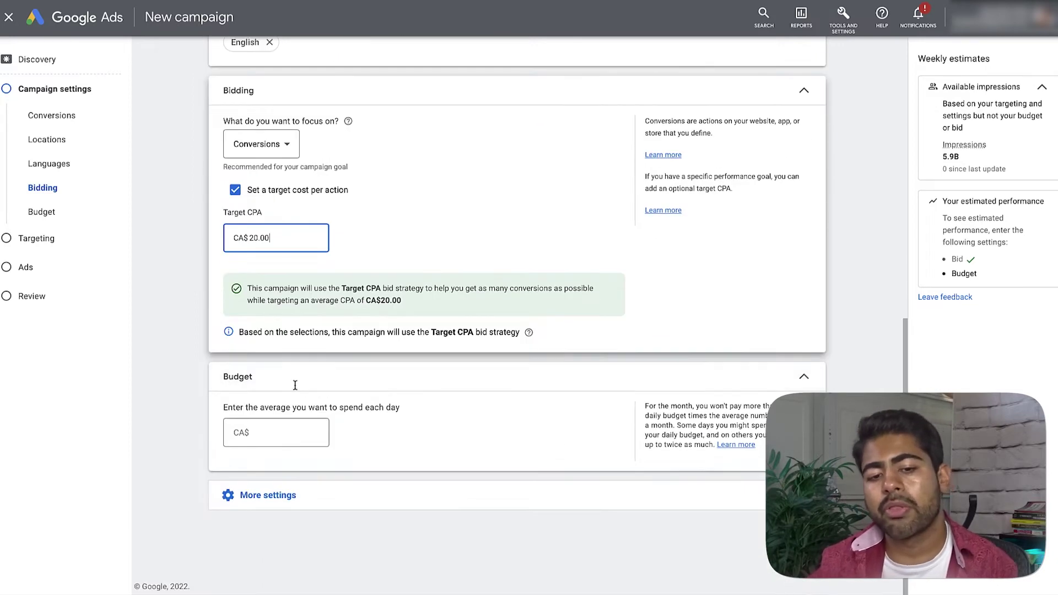
Enter a CA$10.00 daily budget and continue to the Targeting step.
{"action": "left_click", "coordinate": [280, 428]}
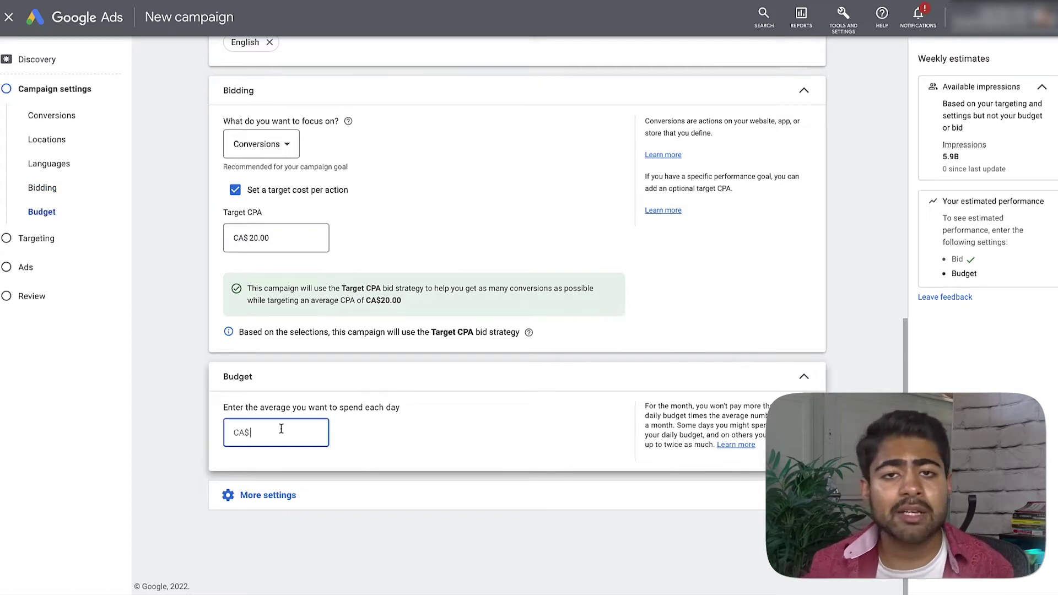
{"action": "type", "text": "10"}
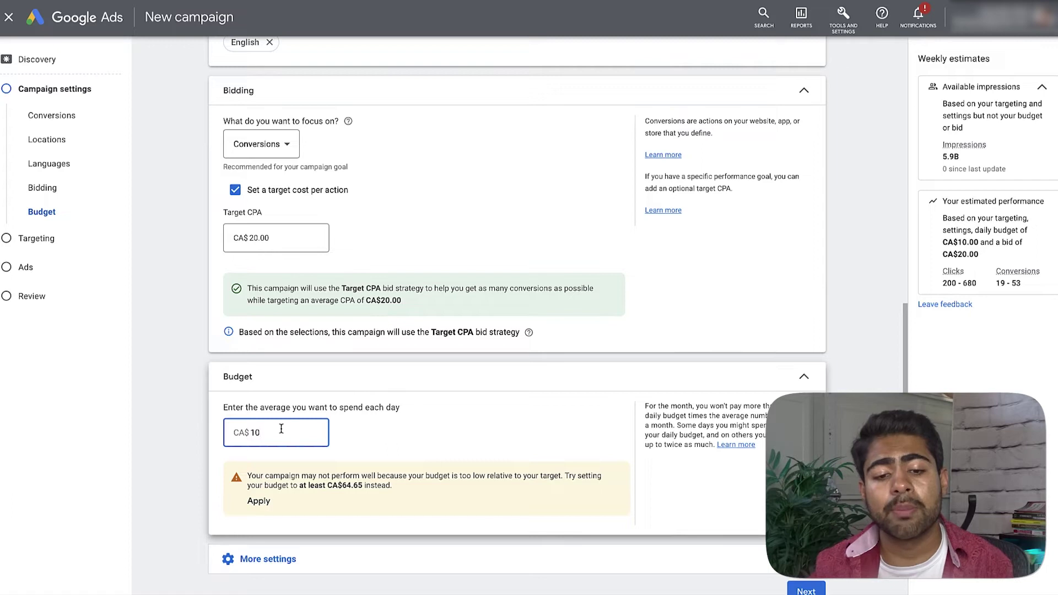
{"action": "left_click", "coordinate": [420, 437]}
{"action": "scroll", "coordinate": [419, 437], "scroll_direction": "down", "scroll_amount": 1}
{"action": "left_click", "coordinate": [312, 539]}
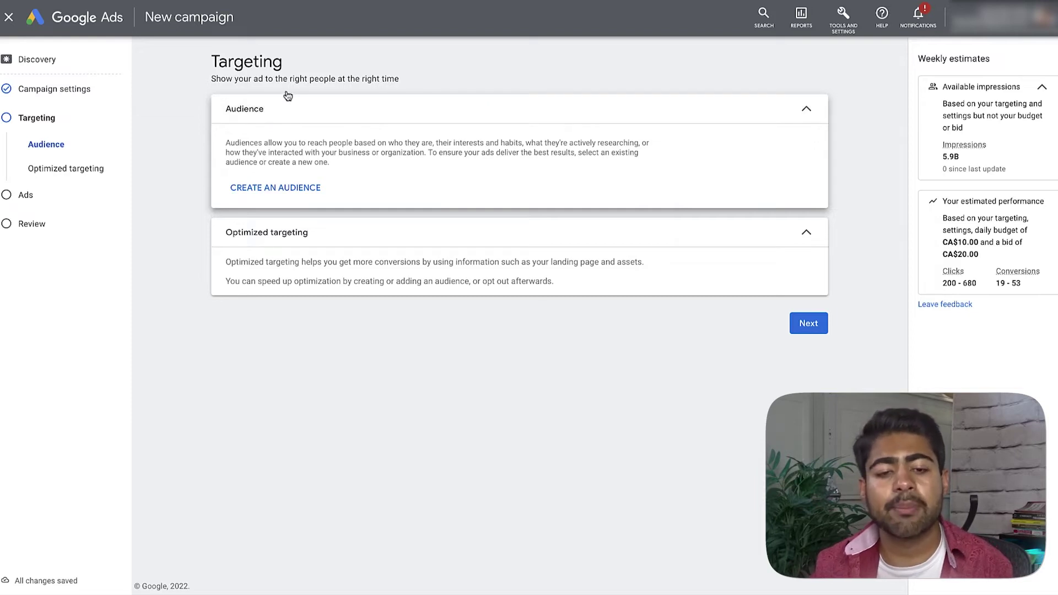
Create a new audience and begin adding a new custom segment to it.
{"action": "left_click", "coordinate": [270, 200]}
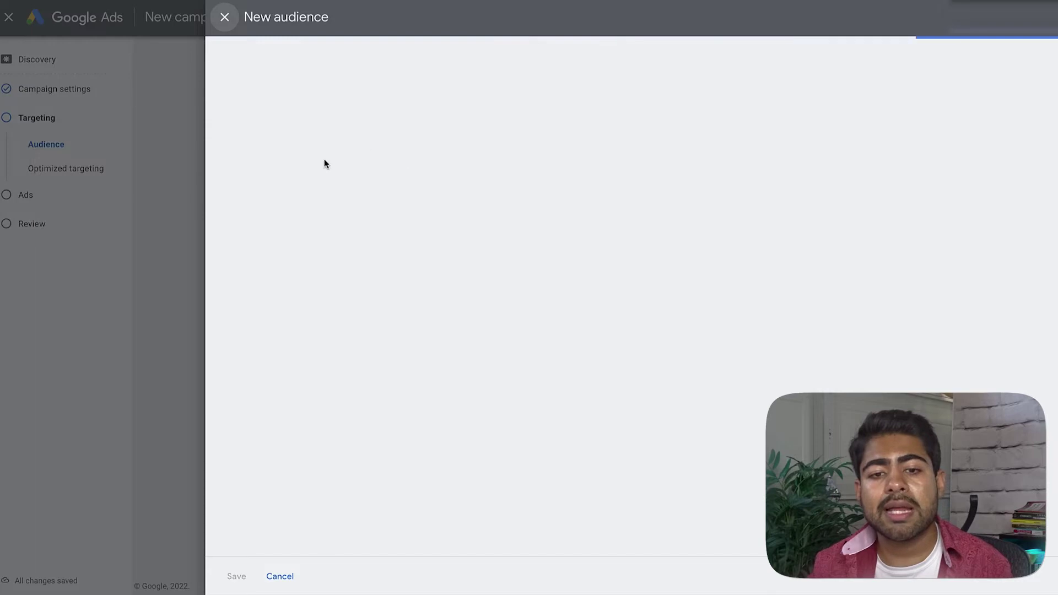
{"action": "scroll", "coordinate": [353, 203], "scroll_direction": "down", "scroll_amount": 1}
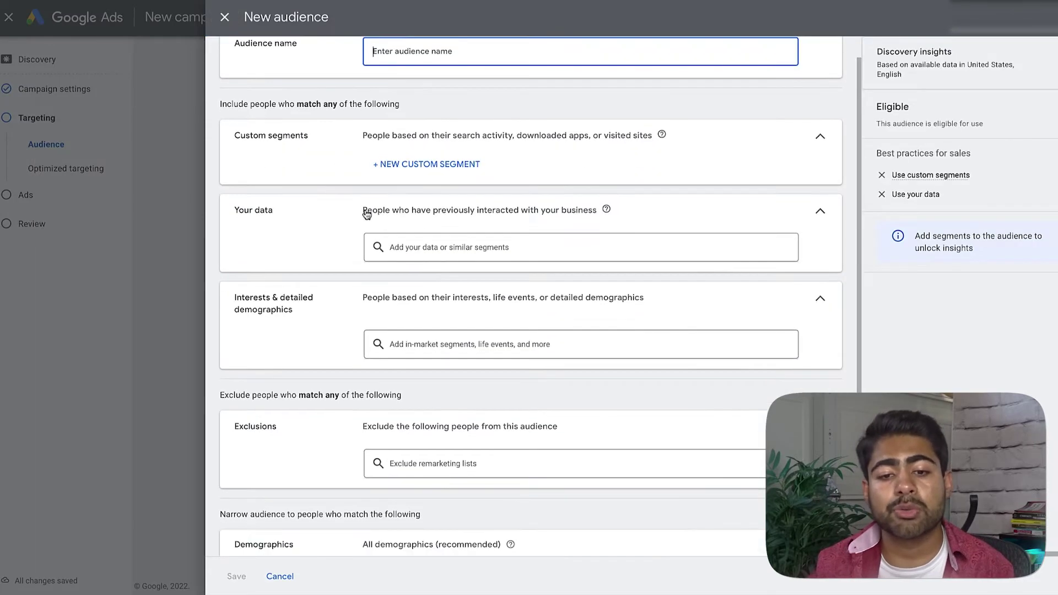
{"action": "scroll", "coordinate": [431, 205], "scroll_direction": "up", "scroll_amount": 1}
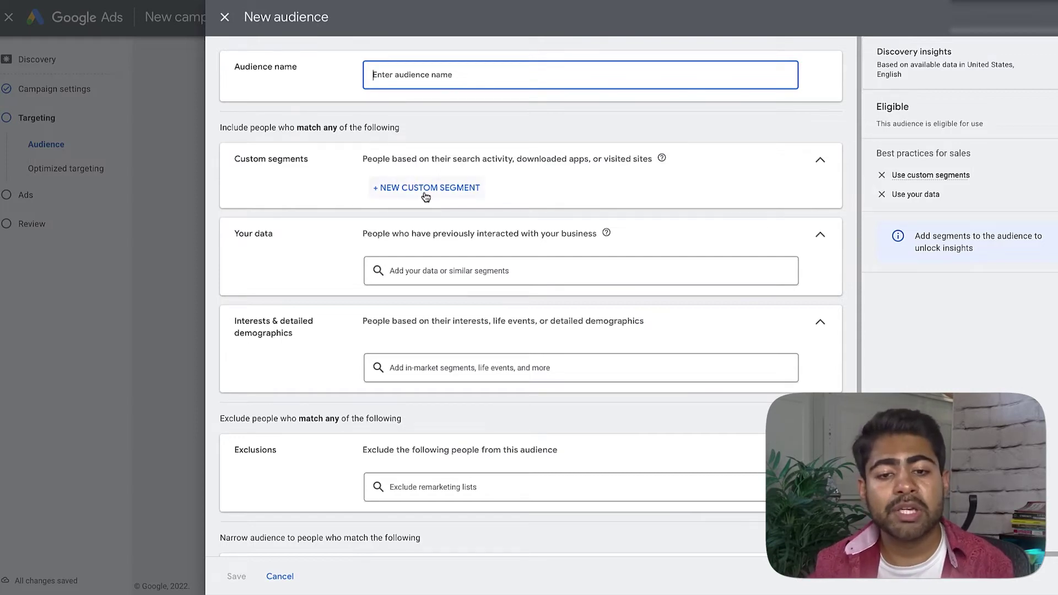
{"action": "left_click", "coordinate": [395, 193]}
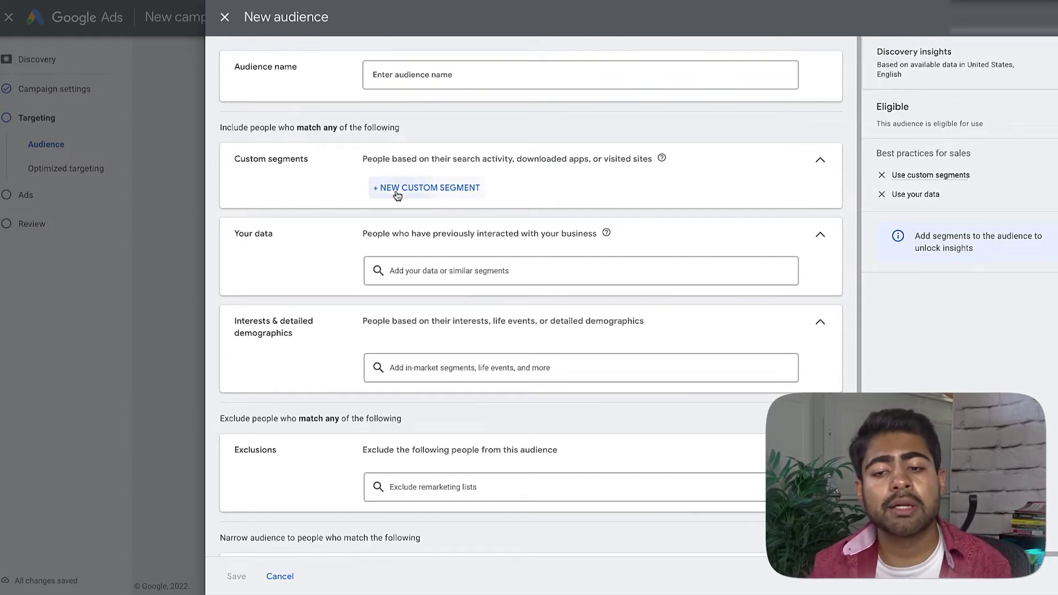
{"action": "left_click", "coordinate": [436, 186]}
{"action": "left_click", "coordinate": [307, 243]}
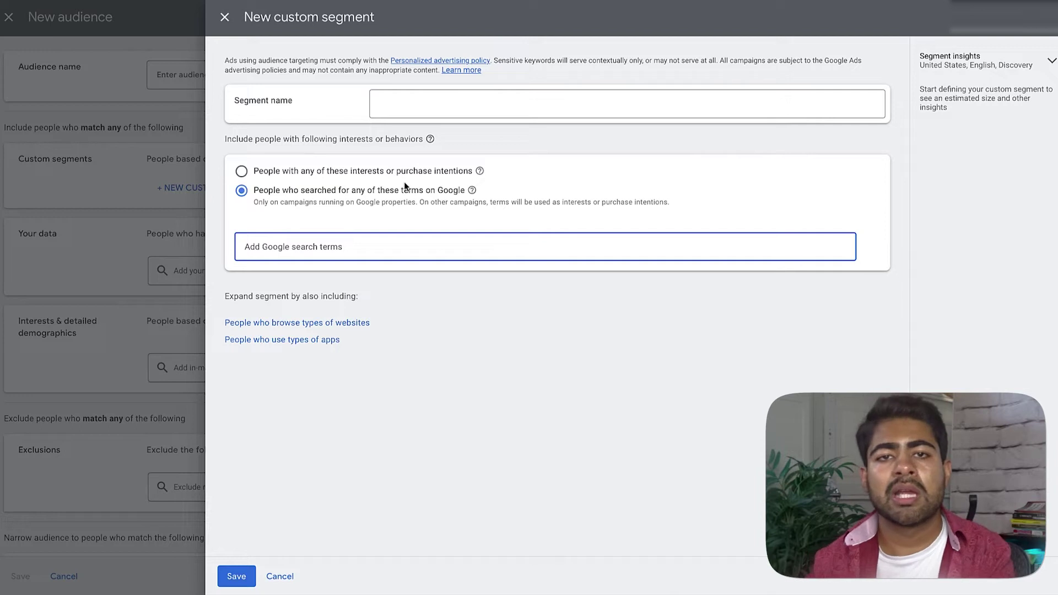
{"action": "type", "text": "b"}
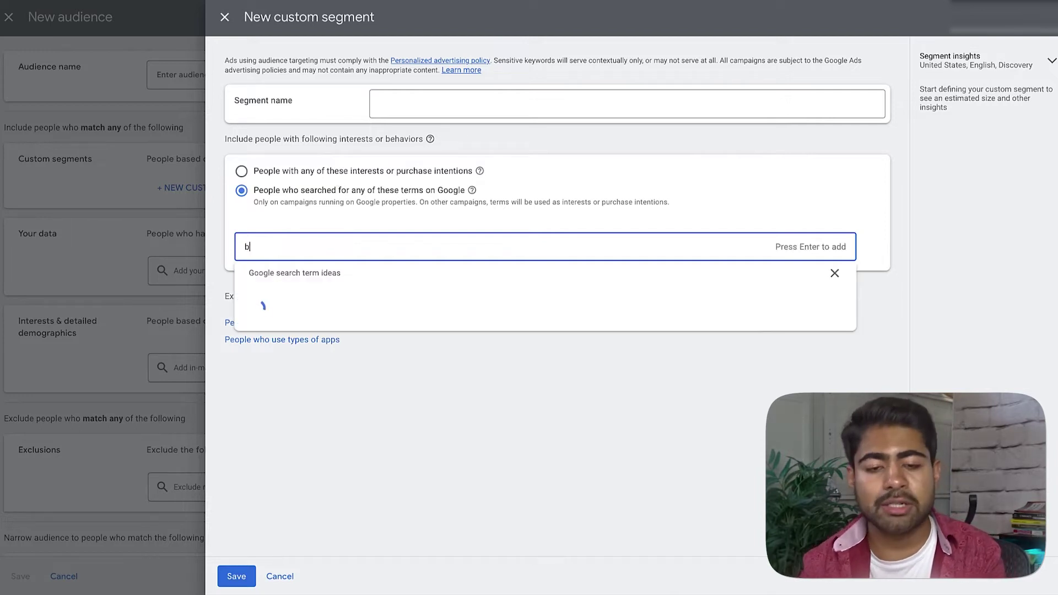
{"action": "type", "text": "lackjack"}
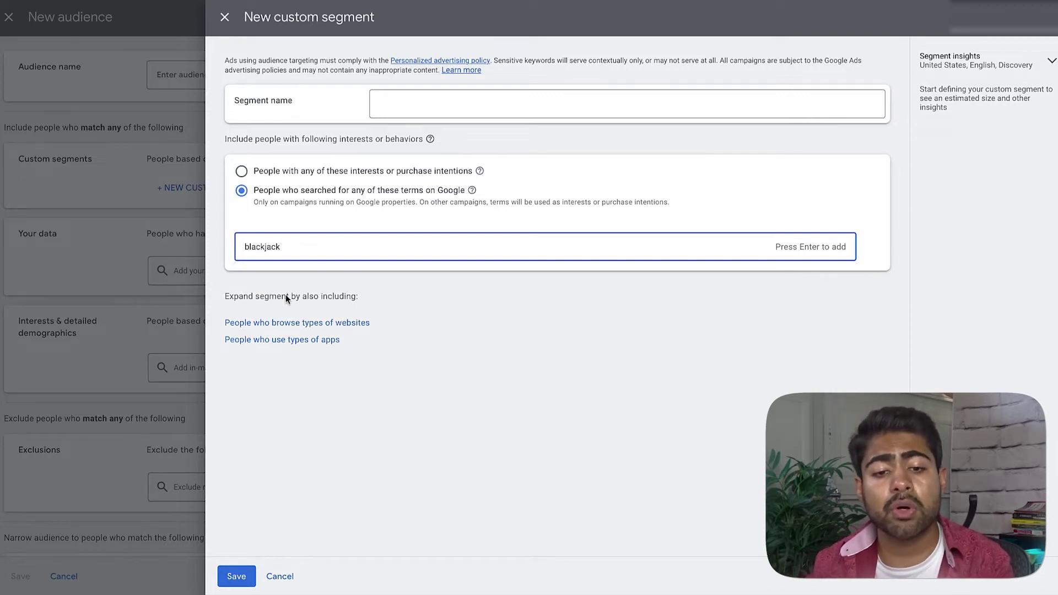
{"action": "left_click_drag", "start_coordinate": [264, 247], "coordinate": [284, 247]}
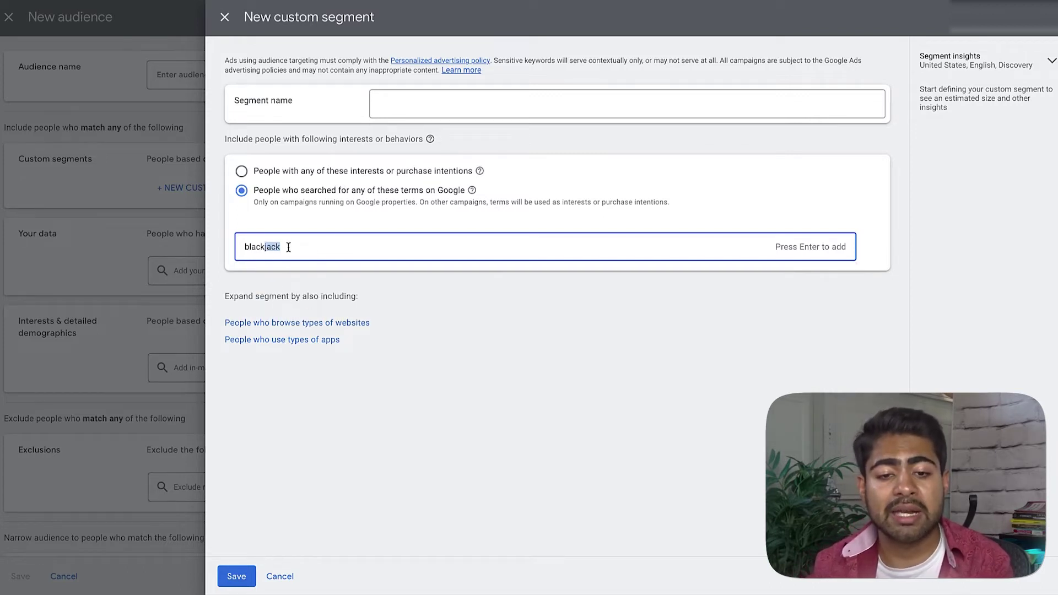
{"action": "key", "text": "BackSpace"}
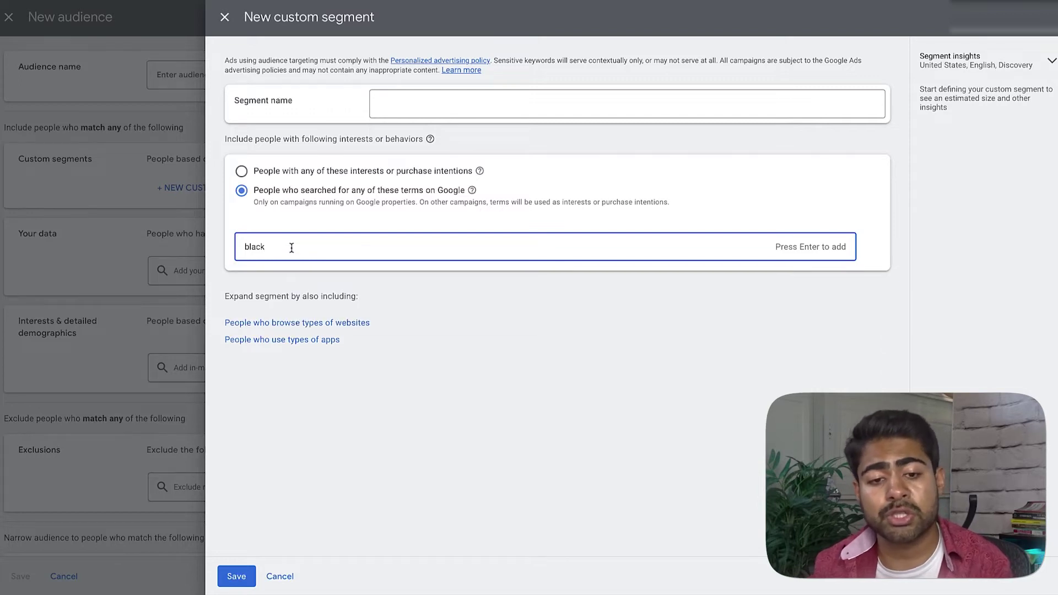
{"action": "double_click", "coordinate": [311, 250]}
{"action": "left_click", "coordinate": [311, 249]}
{"action": "type", "text": "jack"}
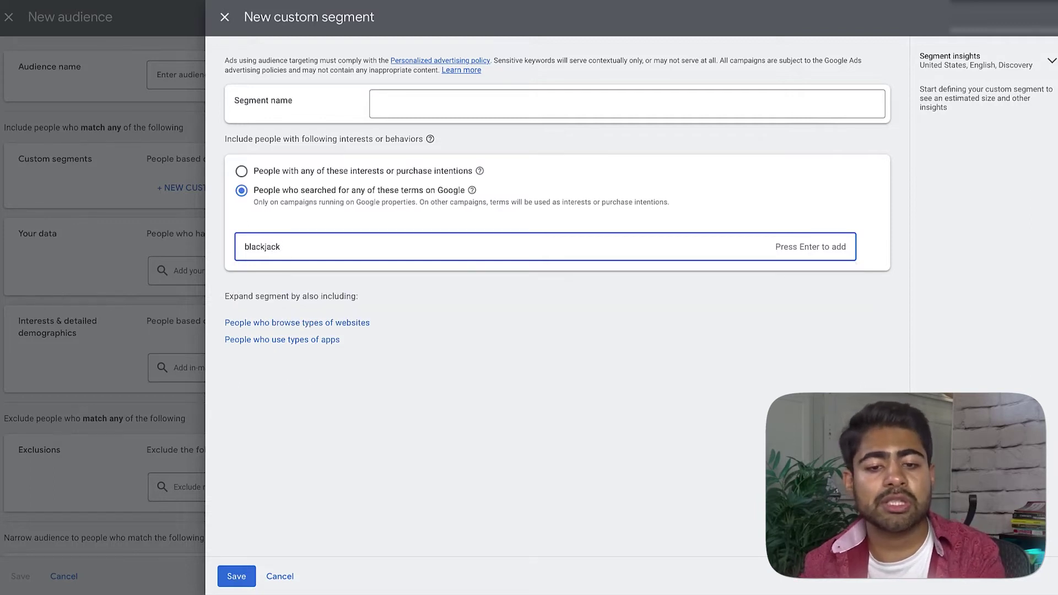
{"action": "key", "text": "Return"}
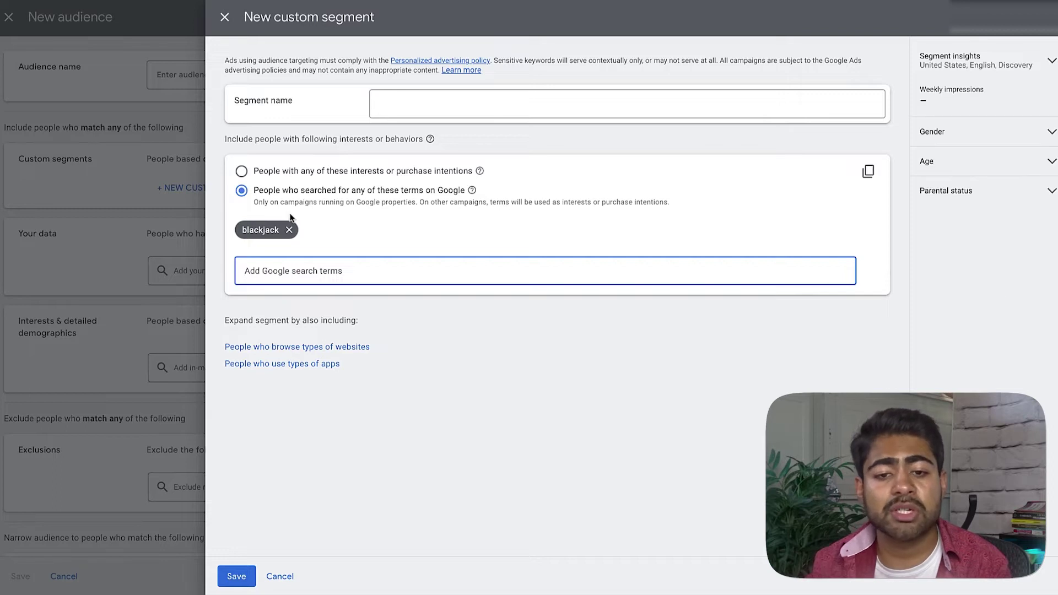
{"action": "left_click", "coordinate": [289, 230]}
Try the 'dog' interest husky wolf dog, remove it, and cancel the custom segment.
{"action": "left_click", "coordinate": [317, 174]}
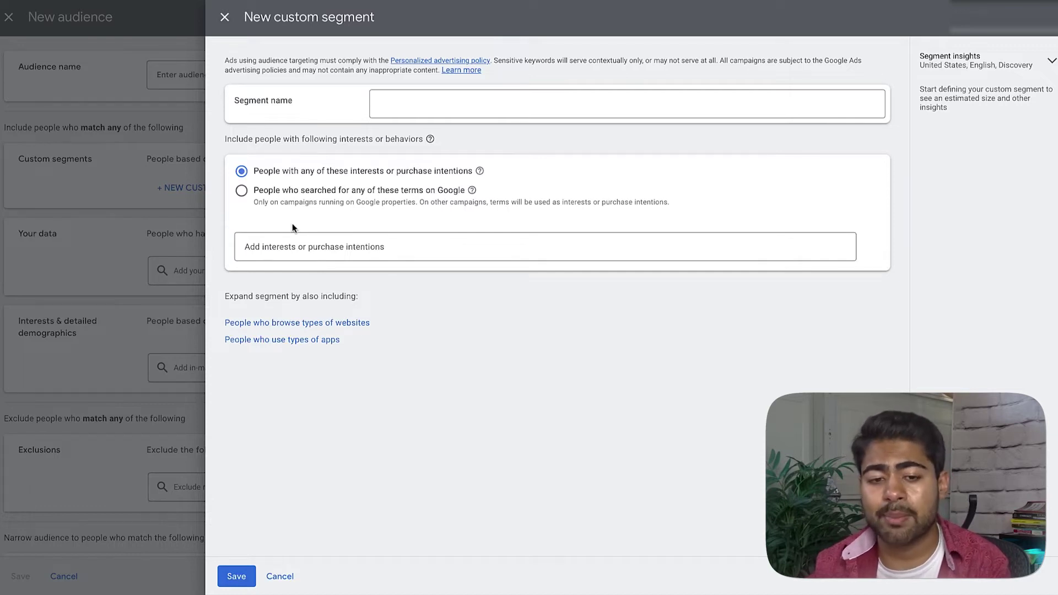
{"action": "left_click", "coordinate": [304, 245]}
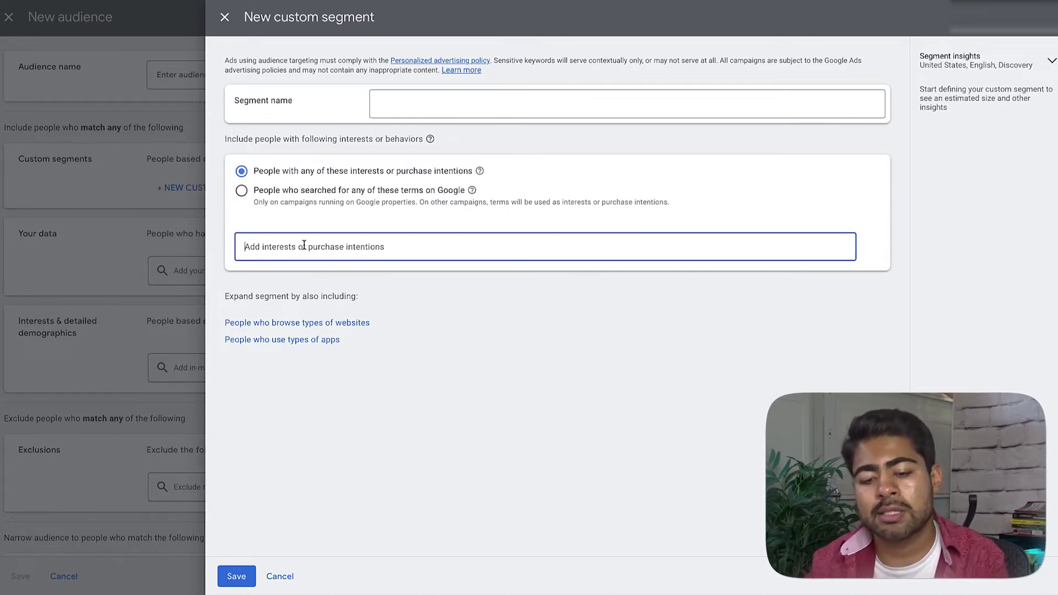
{"action": "type", "text": "dog"}
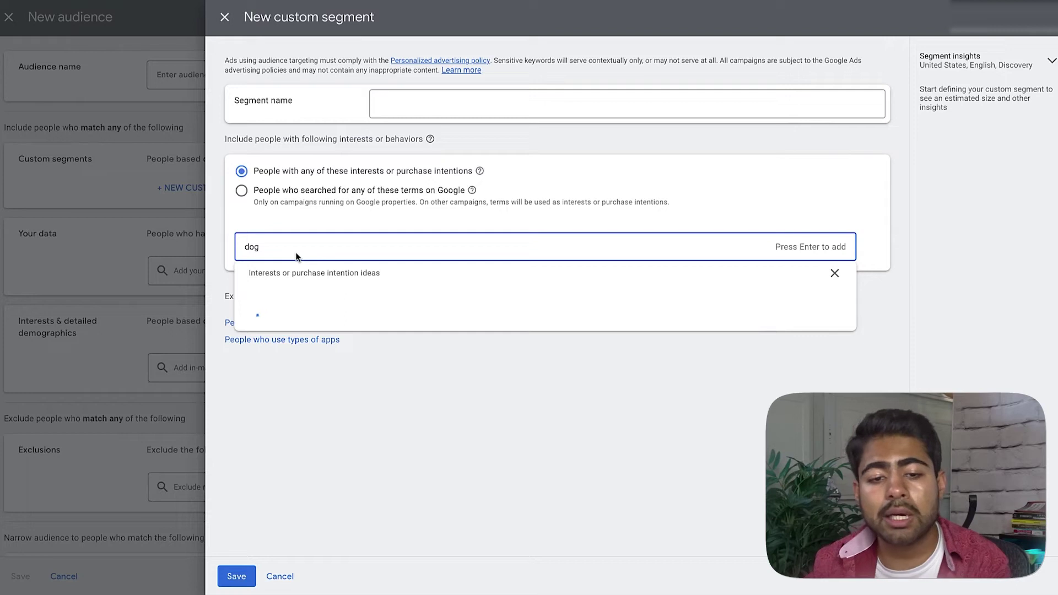
{"action": "scroll", "coordinate": [304, 347], "scroll_direction": "down", "scroll_amount": 6}
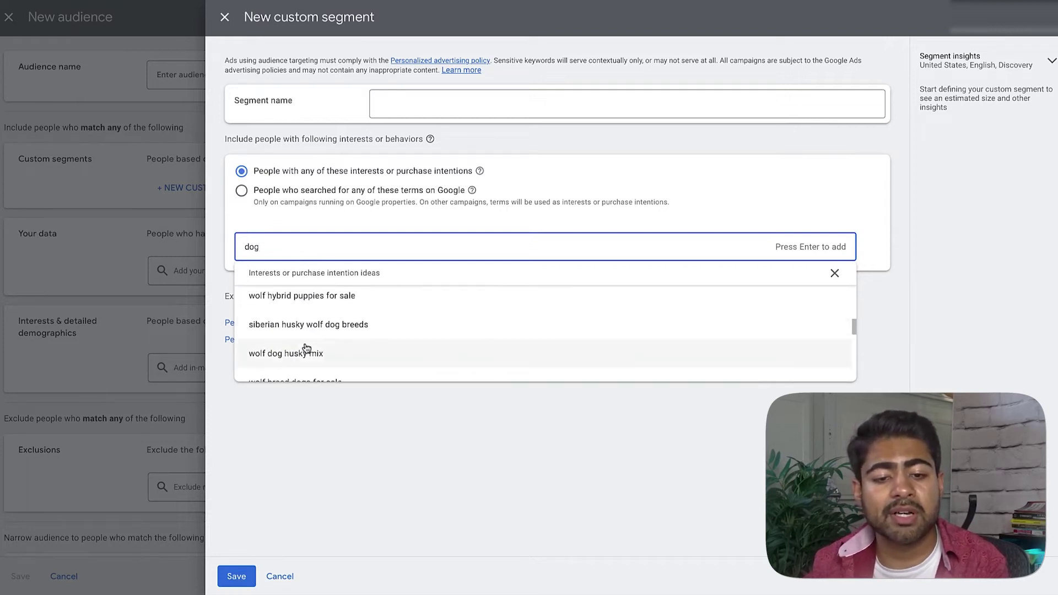
{"action": "scroll", "coordinate": [382, 351], "scroll_direction": "down", "scroll_amount": 2}
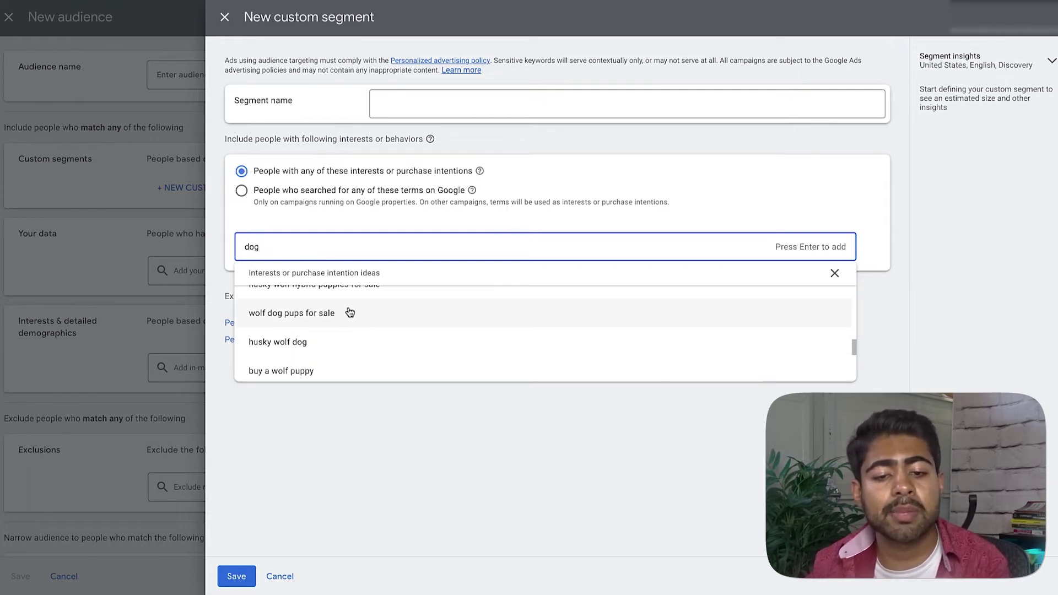
{"action": "left_click", "coordinate": [297, 356]}
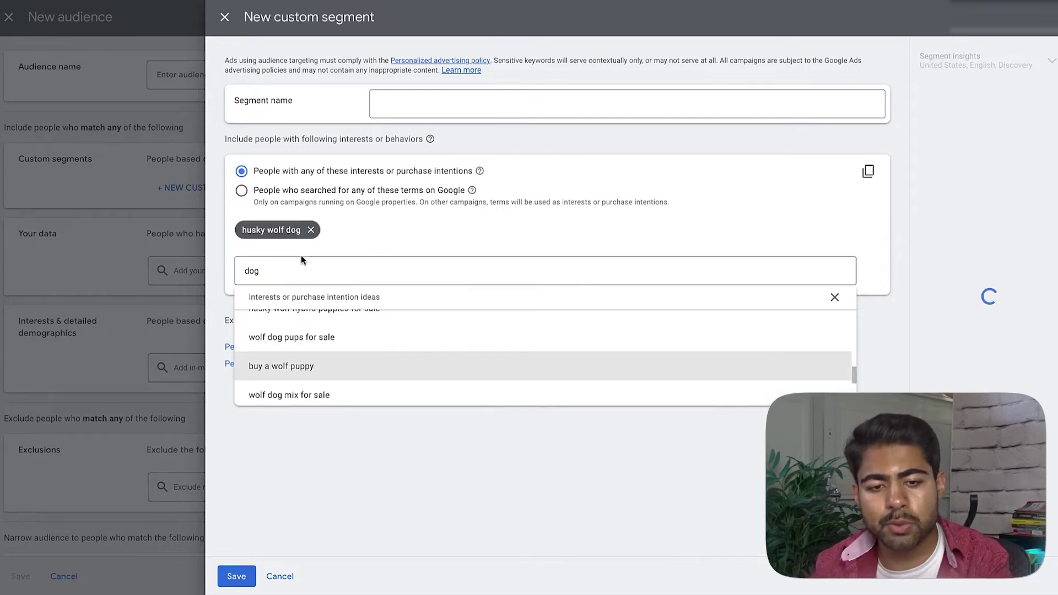
{"action": "left_click", "coordinate": [310, 229]}
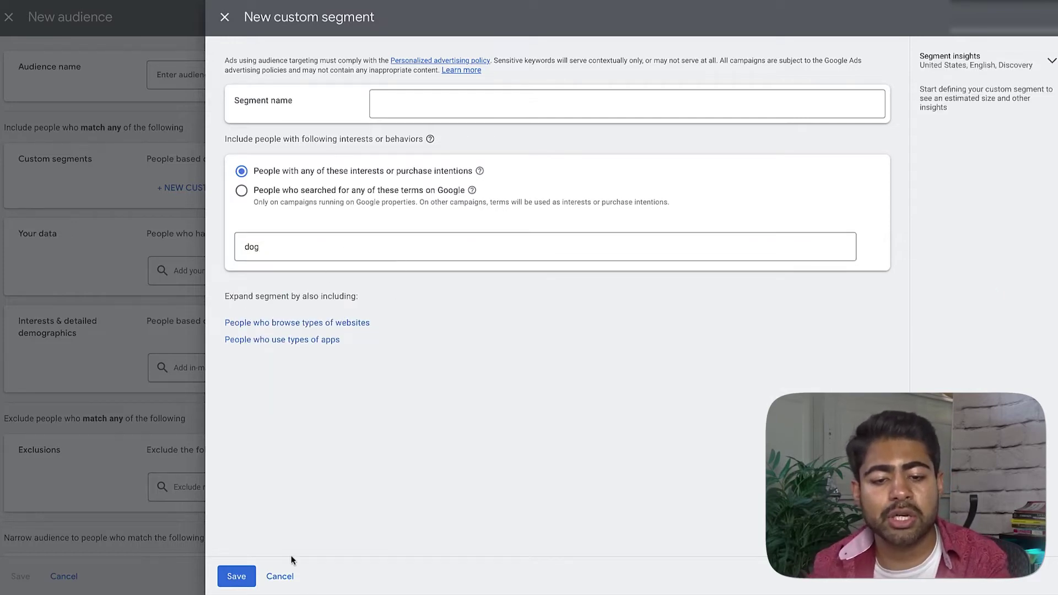
{"action": "left_click", "coordinate": [280, 576]}
{"action": "left_click", "coordinate": [425, 278]}
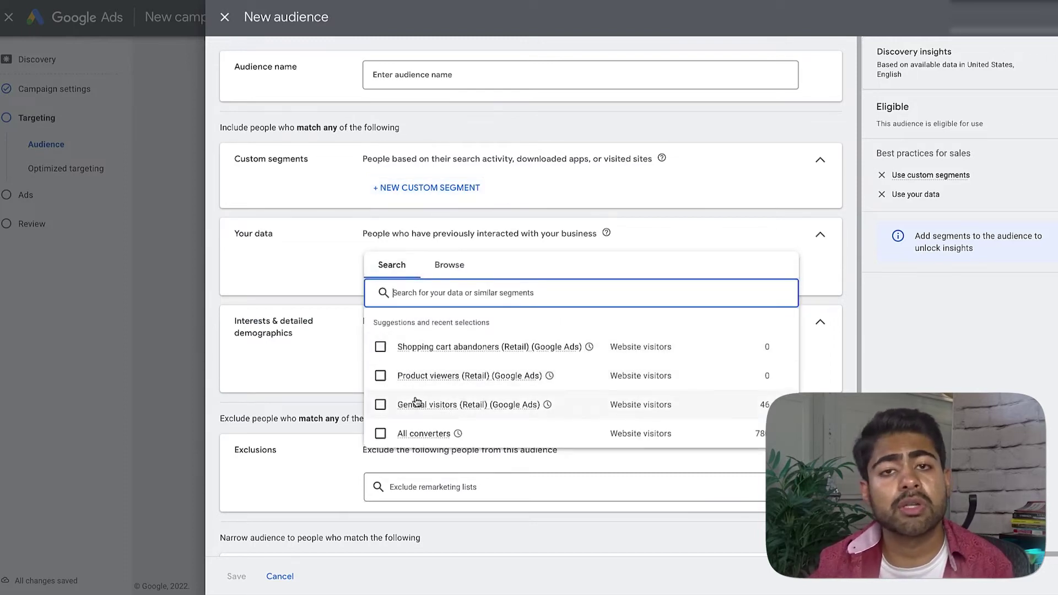
Browse your data segments by category, expanding Website visitors.
{"action": "left_click", "coordinate": [448, 266]}
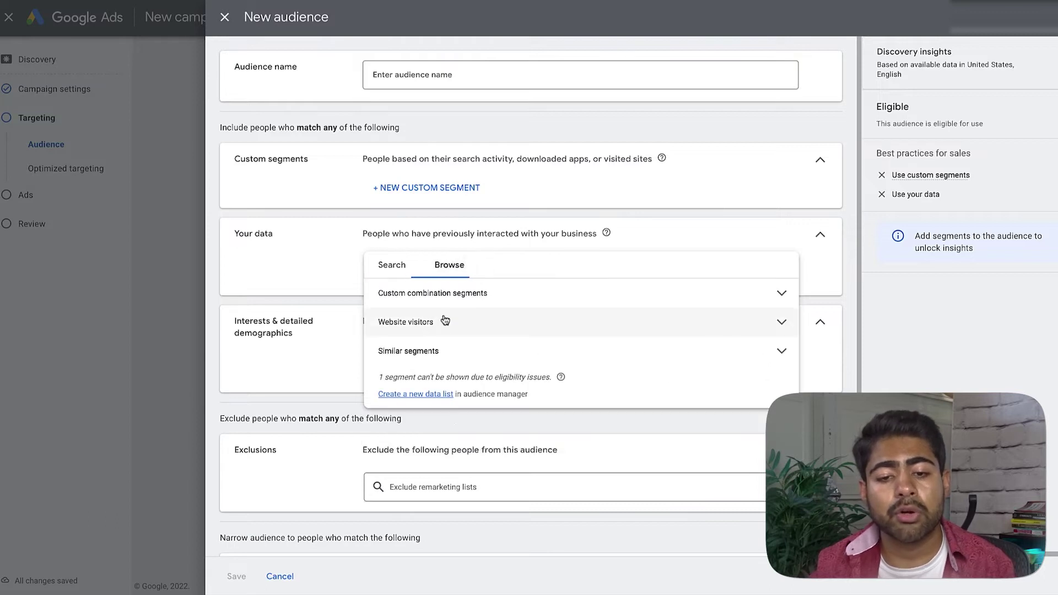
{"action": "left_click", "coordinate": [395, 321]}
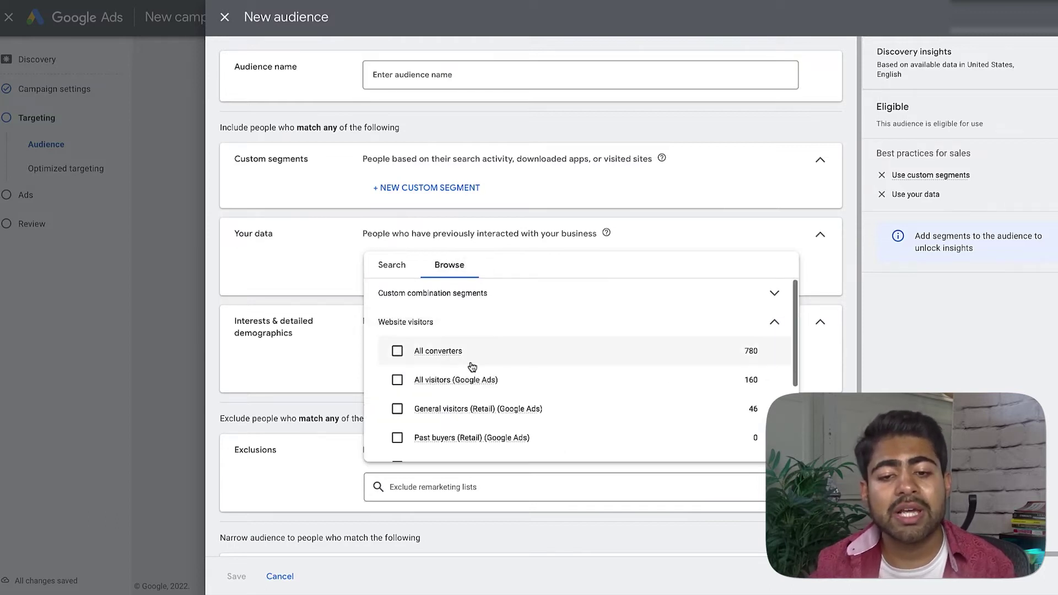
{"action": "mouse_move", "coordinate": [419, 380]}
{"action": "left_click", "coordinate": [330, 365]}
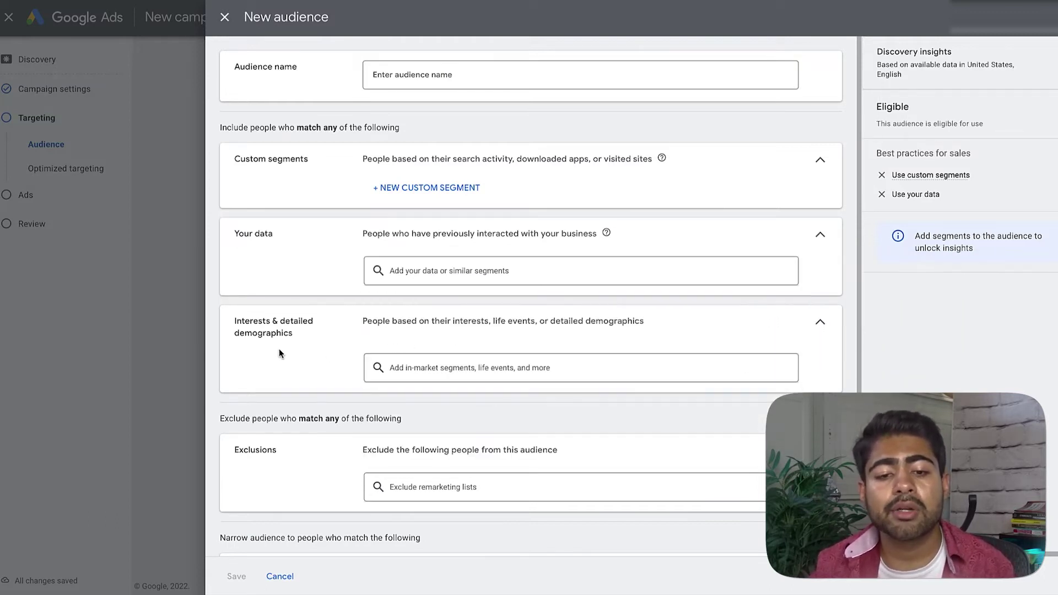
Look through in-market and life event segments, then cancel the new audience.
{"action": "left_click", "coordinate": [278, 336]}
{"action": "left_click", "coordinate": [282, 338]}
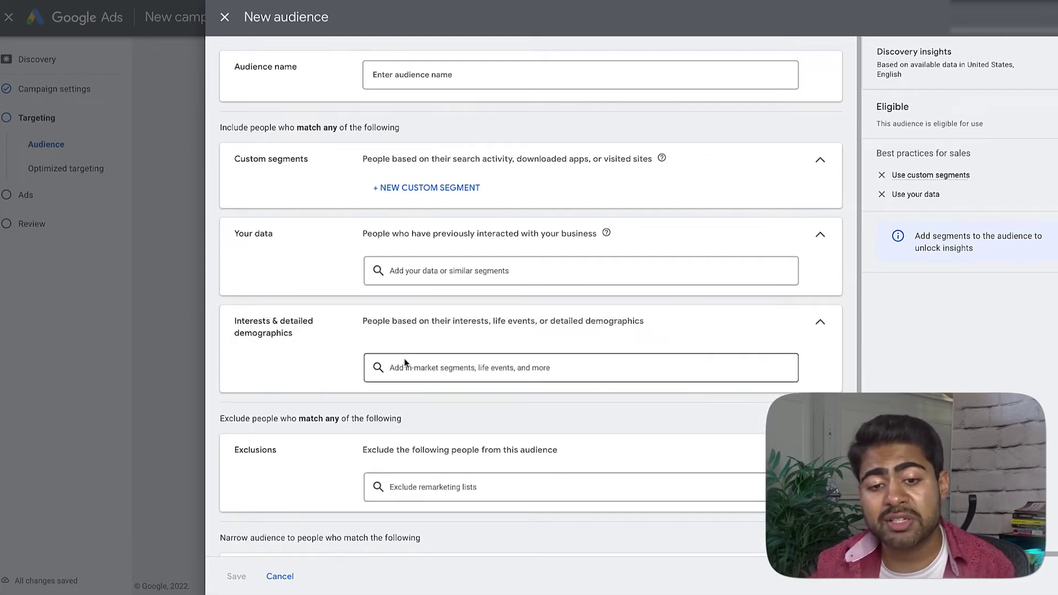
{"action": "left_click", "coordinate": [407, 365]}
{"action": "scroll", "coordinate": [483, 454], "scroll_direction": "down", "scroll_amount": 1}
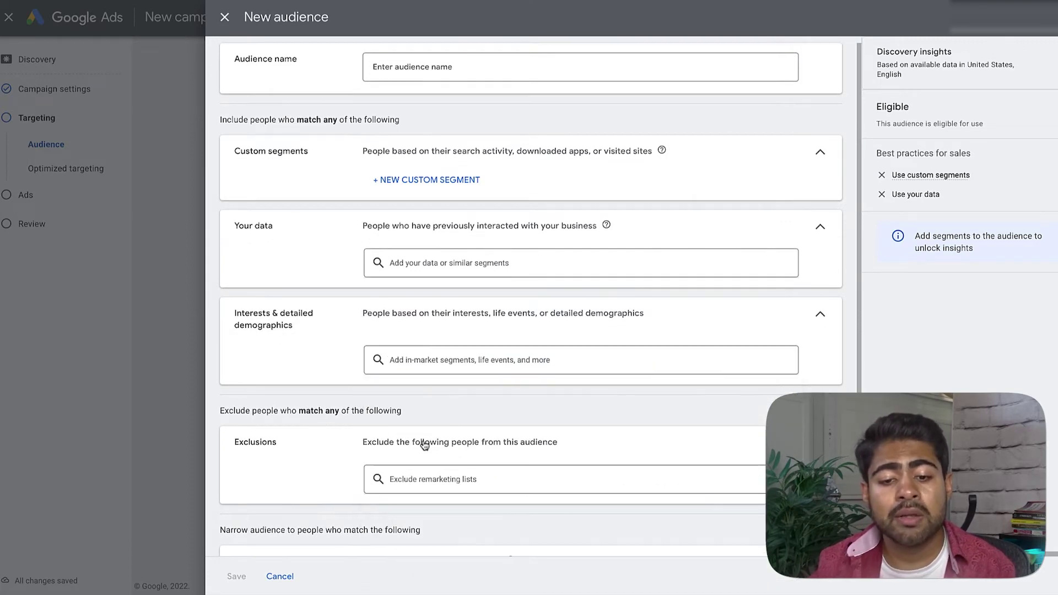
{"action": "scroll", "coordinate": [384, 468], "scroll_direction": "down", "scroll_amount": 1}
{"action": "scroll", "coordinate": [331, 497], "scroll_direction": "up", "scroll_amount": 1}
{"action": "scroll", "coordinate": [342, 499], "scroll_direction": "down", "scroll_amount": 1}
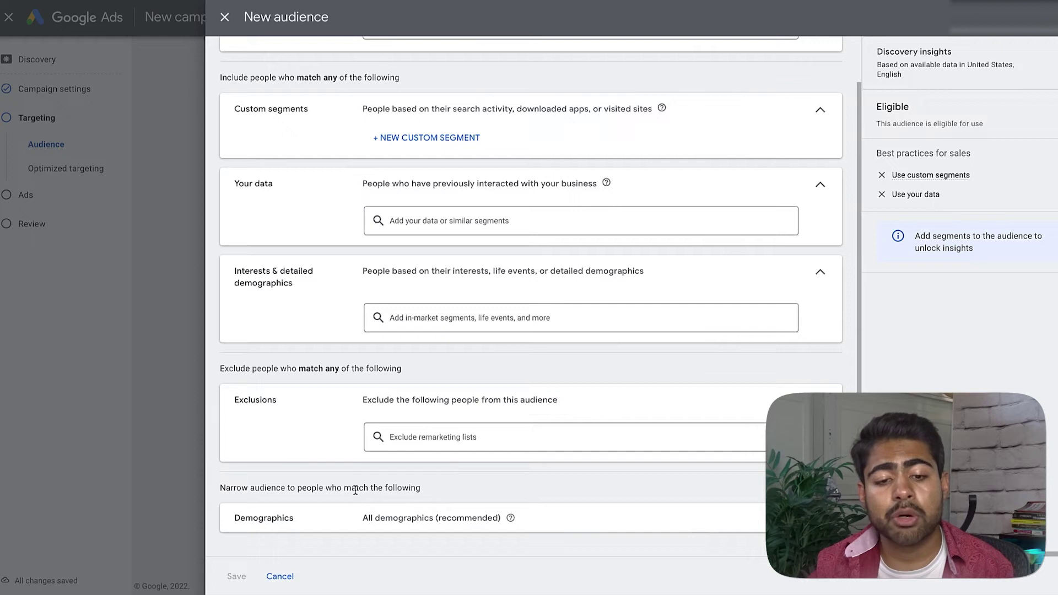
{"action": "scroll", "coordinate": [415, 479], "scroll_direction": "up", "scroll_amount": 1}
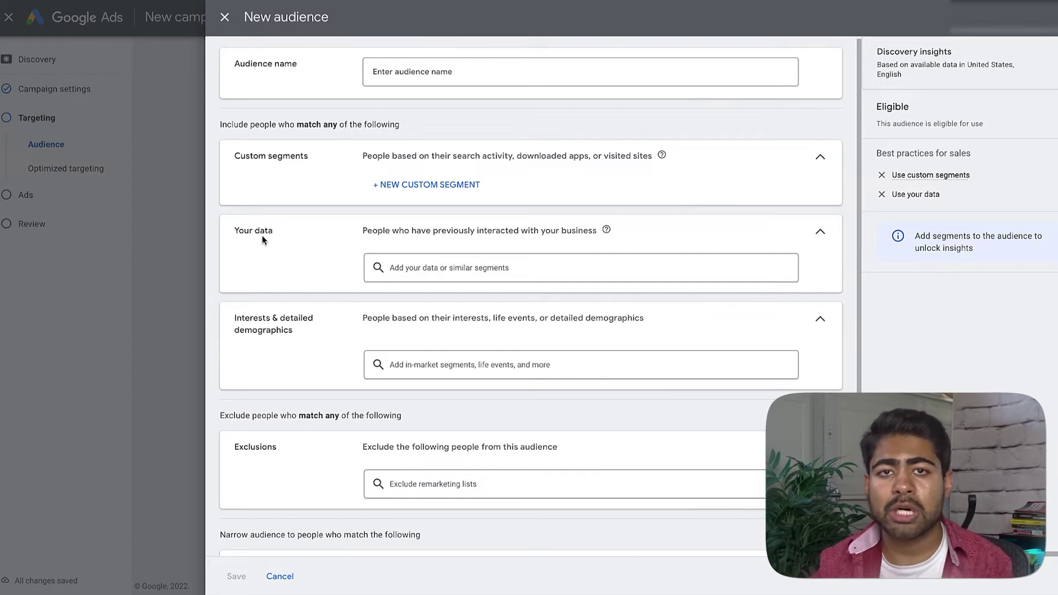
{"action": "left_click", "coordinate": [281, 576]}
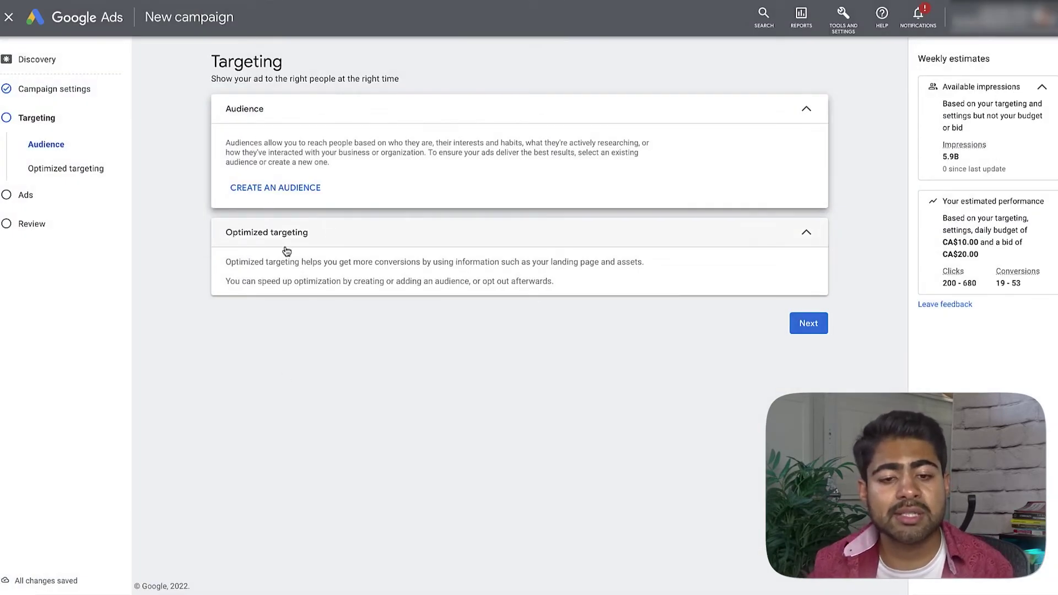
Review the Optimized targeting explanation and continue to the Ads step.
{"action": "left_click_drag", "start_coordinate": [236, 261], "coordinate": [508, 282]}
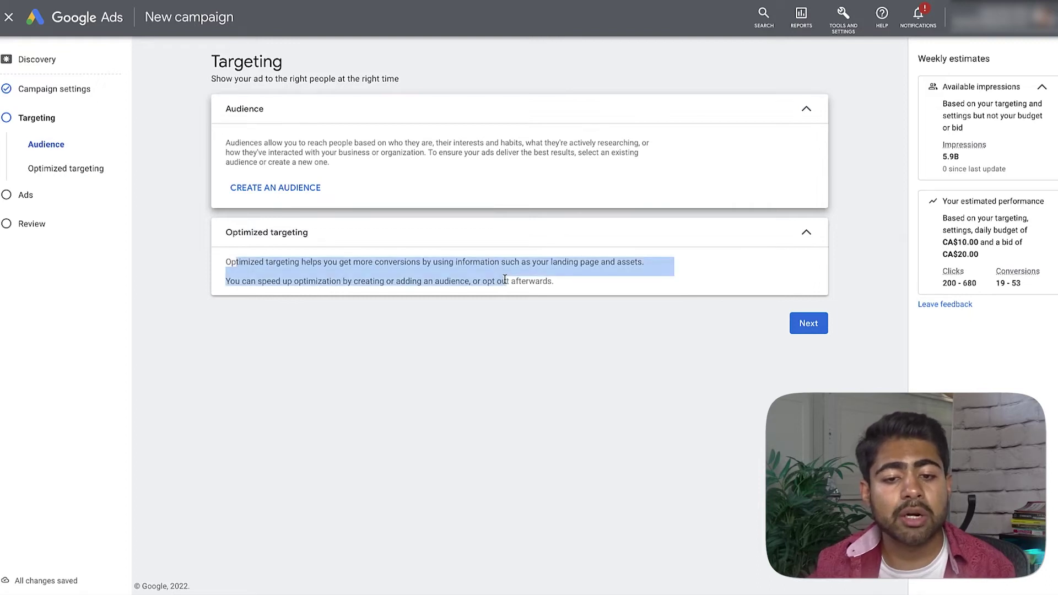
{"action": "left_click", "coordinate": [389, 277]}
{"action": "left_click_drag", "start_coordinate": [241, 265], "coordinate": [644, 263]}
{"action": "left_click", "coordinate": [645, 264]}
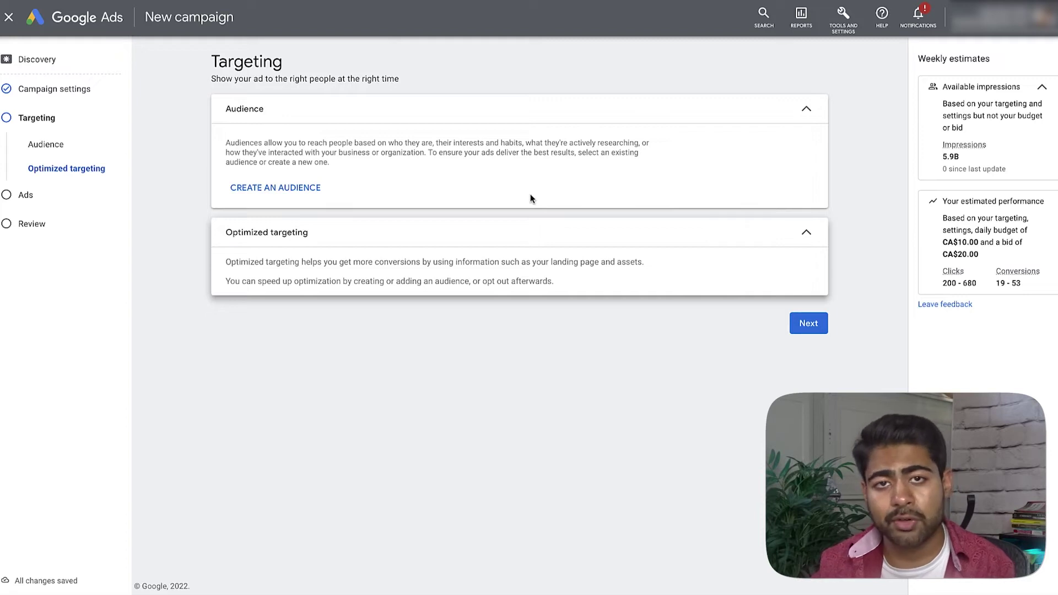
{"action": "left_click", "coordinate": [809, 324]}
{"action": "scroll", "coordinate": [822, 312], "scroll_direction": "down", "scroll_amount": 4}
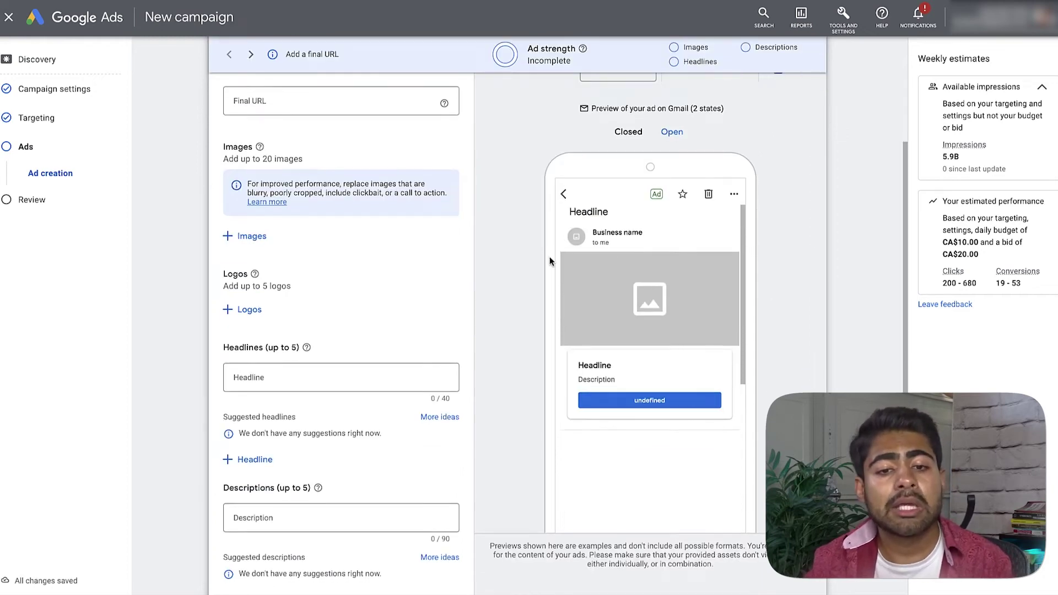
{"action": "scroll", "coordinate": [546, 256], "scroll_direction": "up", "scroll_amount": 4}
{"action": "scroll", "coordinate": [458, 347], "scroll_direction": "down", "scroll_amount": 3}
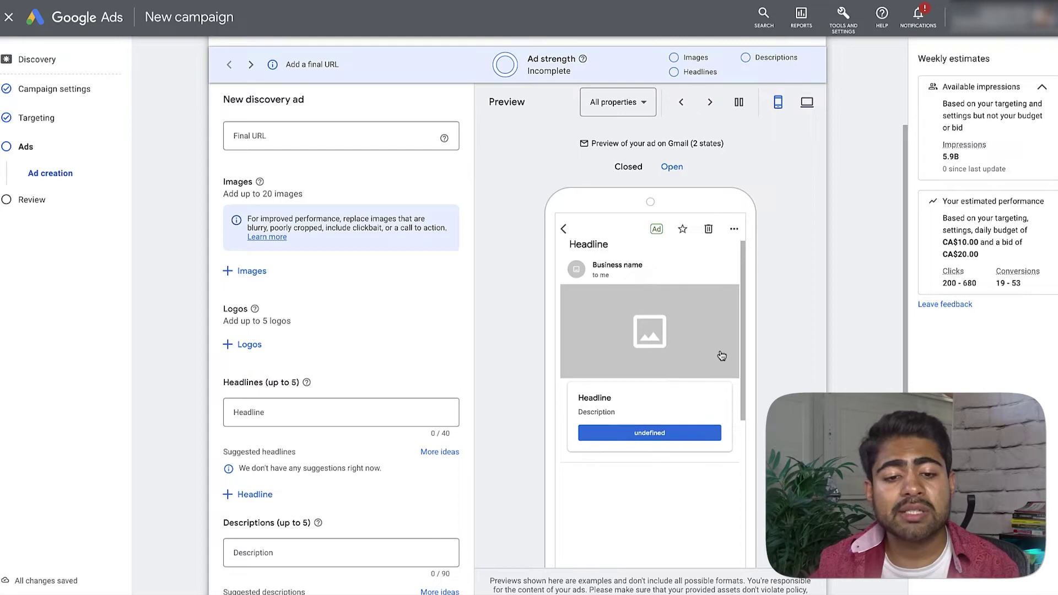
{"action": "scroll", "coordinate": [713, 349], "scroll_direction": "down", "scroll_amount": 3}
{"action": "scroll", "coordinate": [306, 347], "scroll_direction": "down", "scroll_amount": 5}
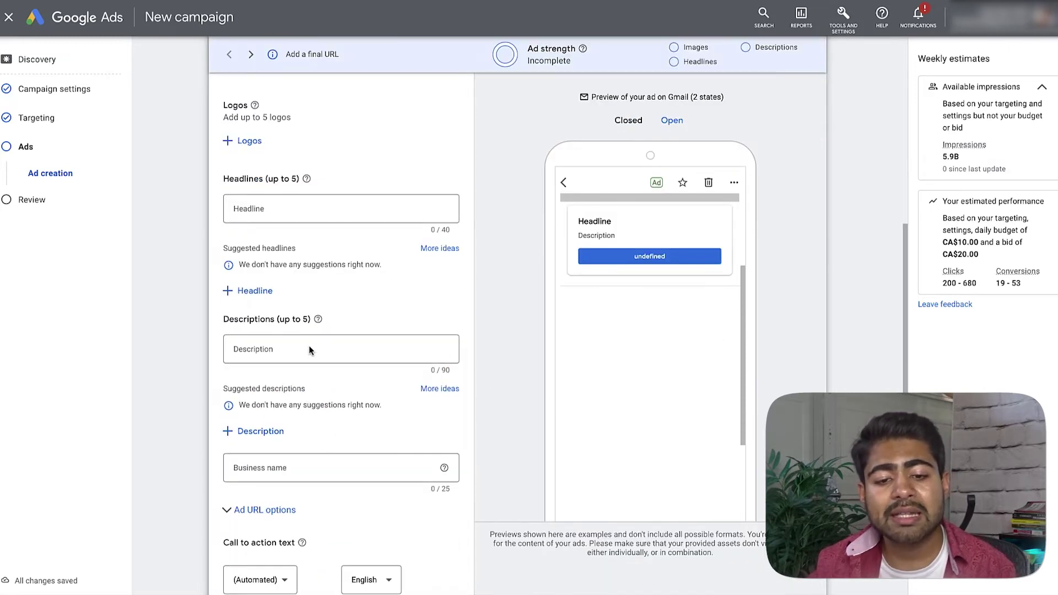
{"action": "scroll", "coordinate": [300, 355], "scroll_direction": "down", "scroll_amount": 1}
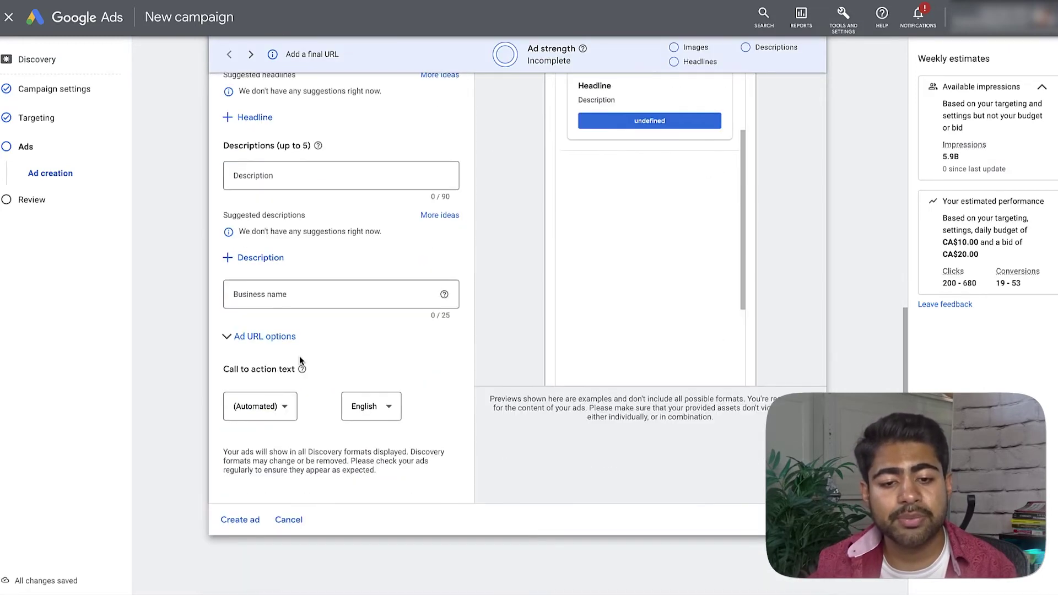
{"action": "left_click", "coordinate": [283, 408]}
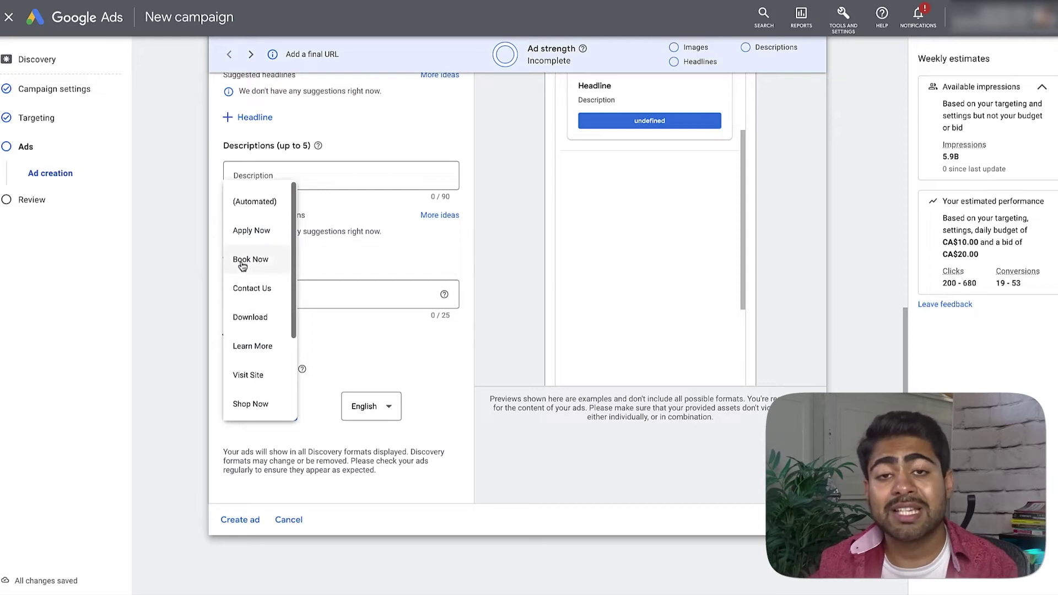
{"action": "left_click", "coordinate": [366, 406]}
{"action": "left_click", "coordinate": [363, 407]}
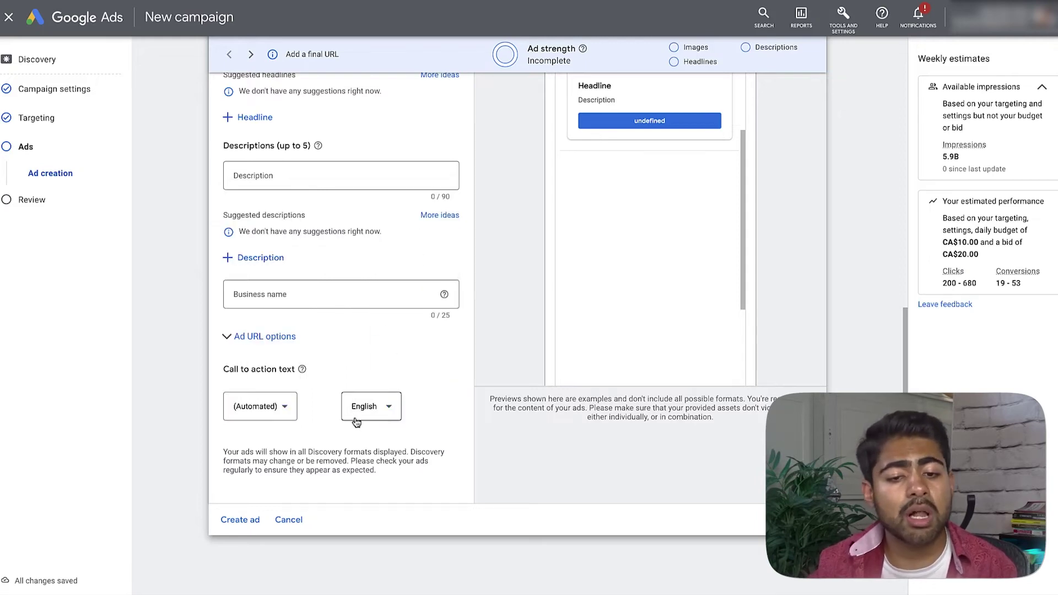
{"action": "scroll", "coordinate": [331, 390], "scroll_direction": "up", "scroll_amount": 5}
{"action": "scroll", "coordinate": [330, 390], "scroll_direction": "up", "scroll_amount": 3}
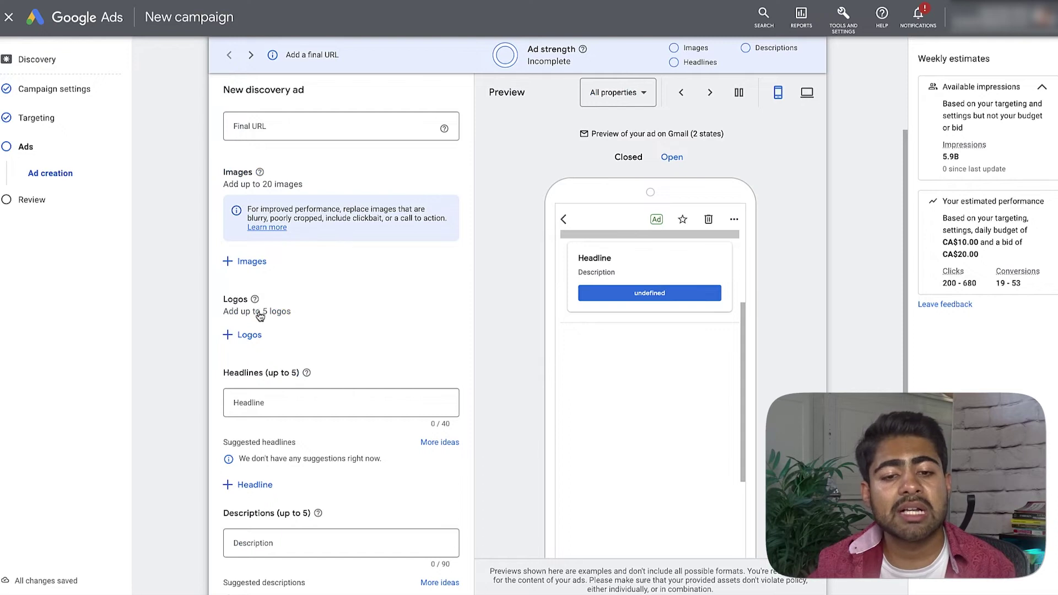
Check the recommended image sizes for the discovery ad's Images field.
{"action": "left_click", "coordinate": [260, 172]}
{"action": "scroll", "coordinate": [313, 281], "scroll_direction": "down", "scroll_amount": 2}
{"action": "left_click_drag", "start_coordinate": [324, 422], "coordinate": [280, 201]}
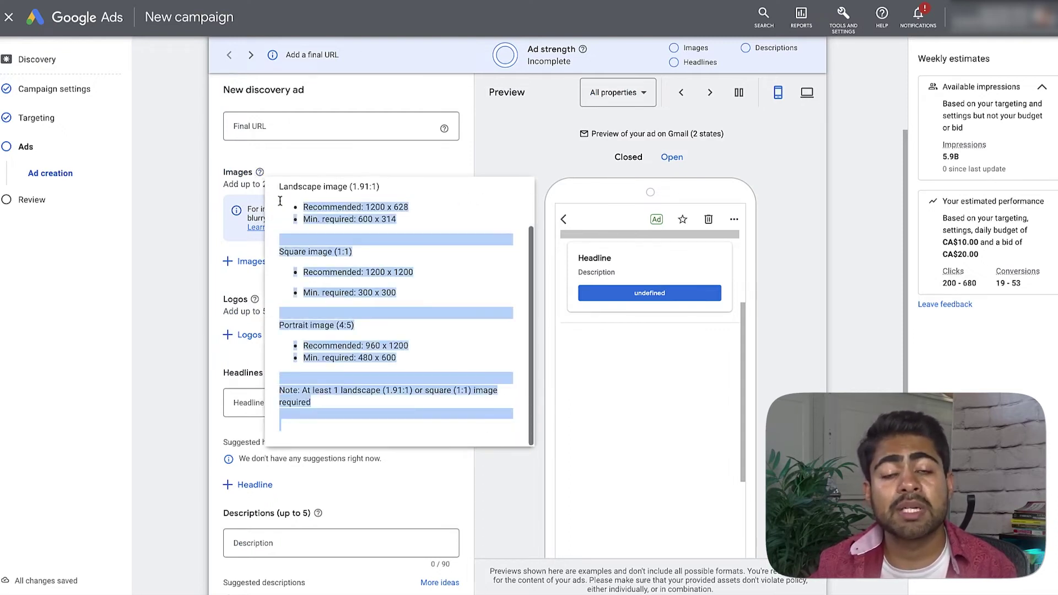
{"action": "left_click", "coordinate": [303, 233]}
{"action": "left_click", "coordinate": [248, 185]}
{"action": "scroll", "coordinate": [297, 252], "scroll_direction": "up", "scroll_amount": 1}
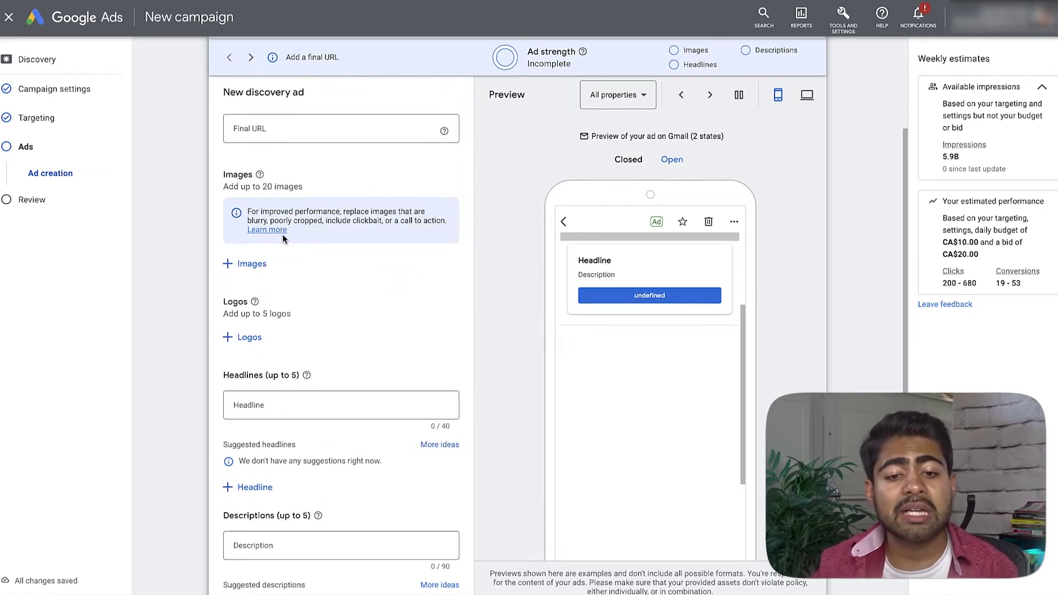
Open the Help article on Discovery ad image requirements, noting the 20-image limit.
{"action": "left_click", "coordinate": [262, 230]}
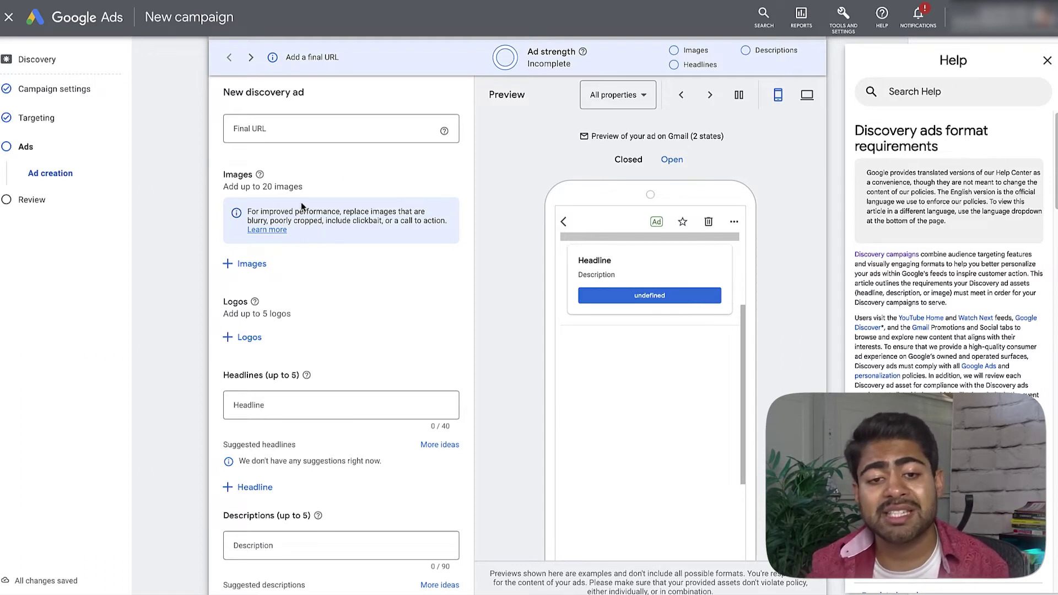
{"action": "triple_click", "coordinate": [296, 182]}
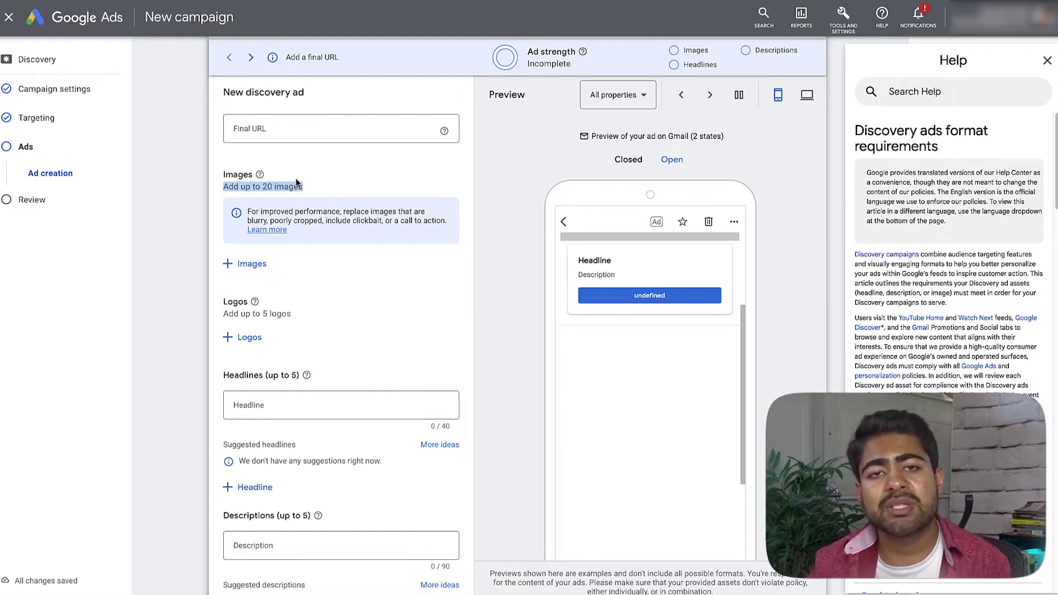
{"action": "left_click", "coordinate": [296, 182]}
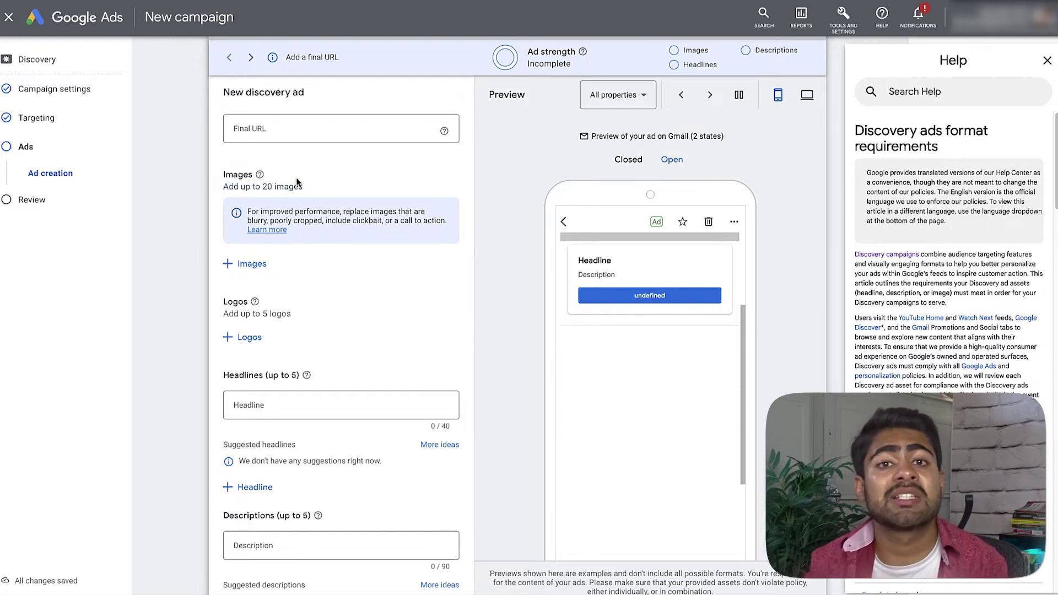
{"action": "scroll", "coordinate": [320, 157], "scroll_direction": "up", "scroll_amount": 1}
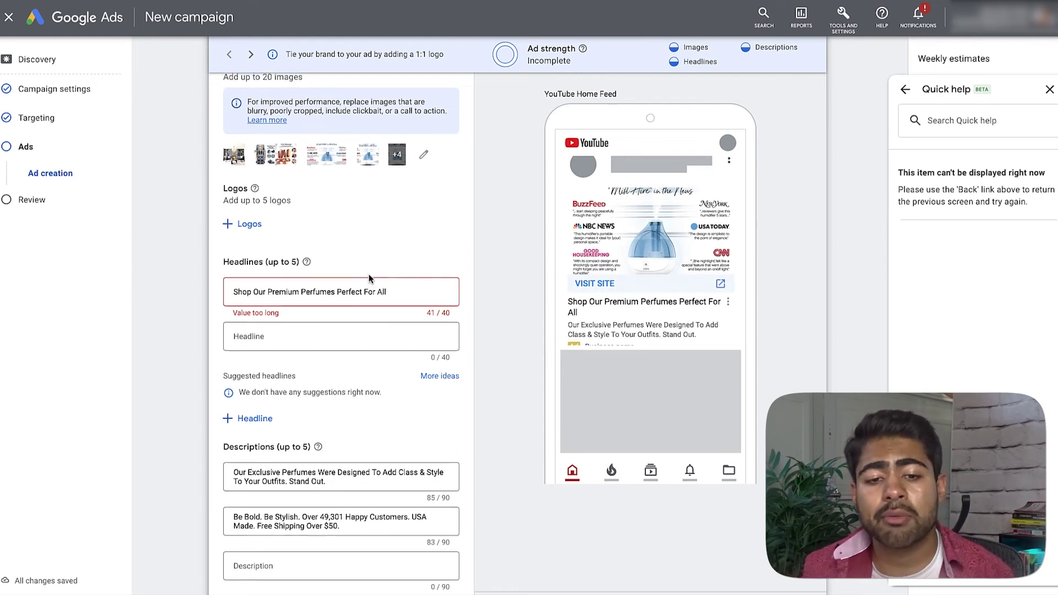
Scroll up the discovery ad form to review the URL, images, headline and descriptions entered.
{"action": "scroll", "coordinate": [364, 271], "scroll_direction": "up", "scroll_amount": 3}
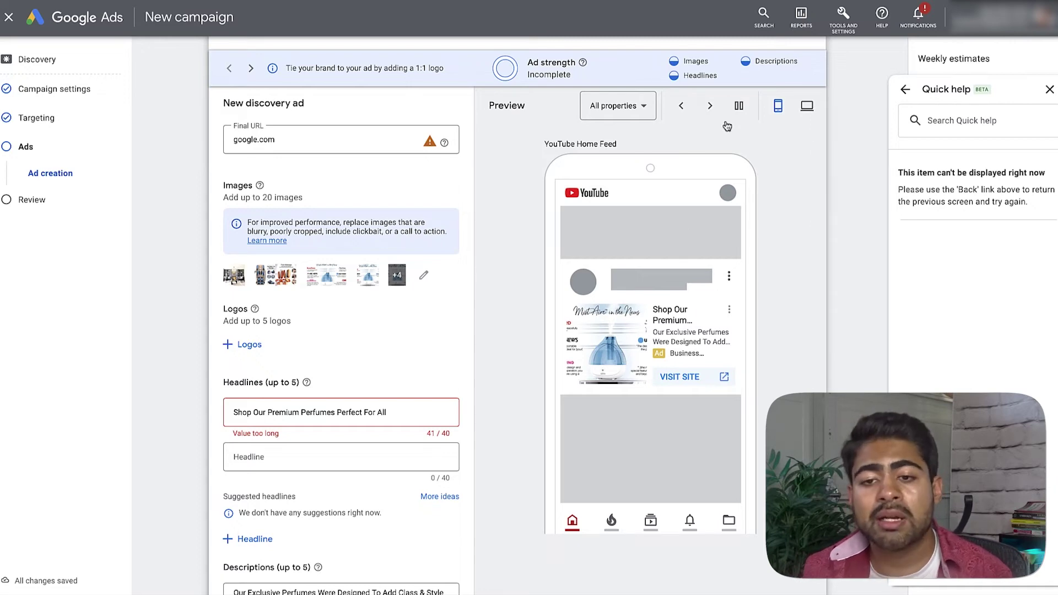
Cycle through ad preview combinations and view the ad in the Gmail placement.
{"action": "left_click", "coordinate": [713, 105]}
{"action": "left_click", "coordinate": [650, 106]}
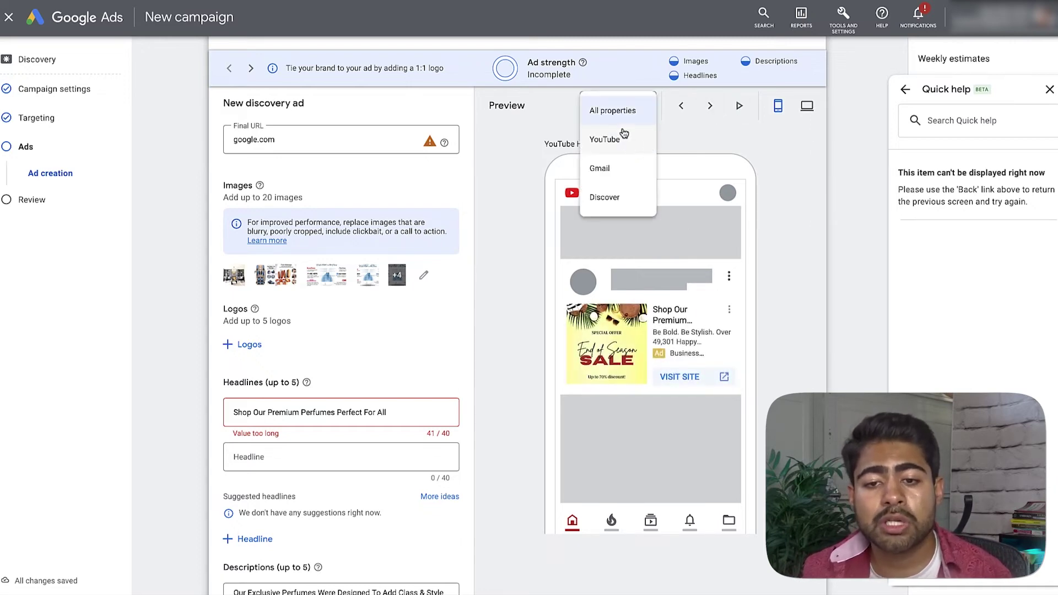
{"action": "left_click", "coordinate": [627, 169]}
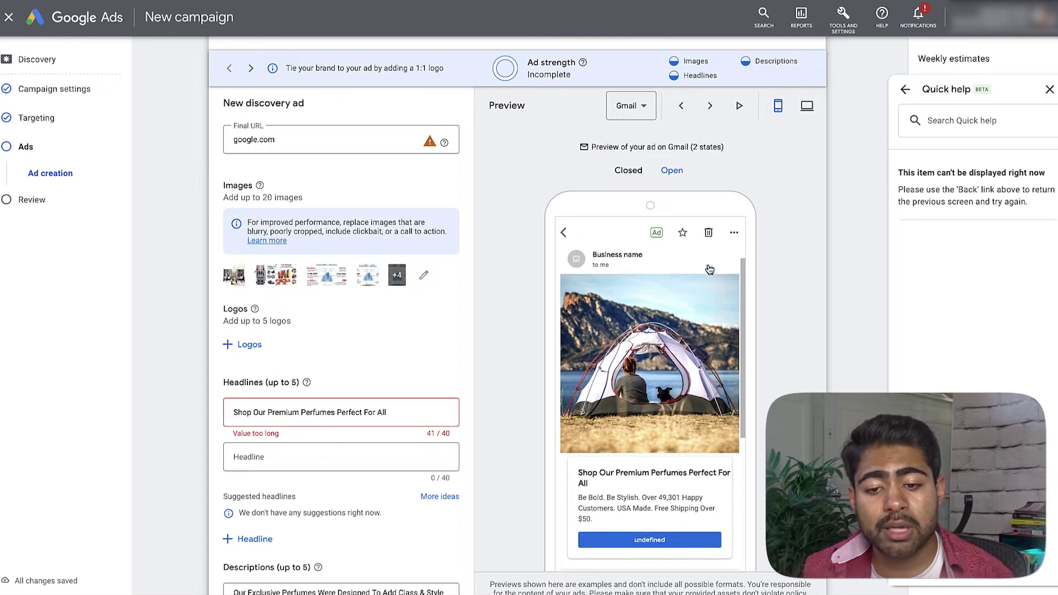
{"action": "scroll", "coordinate": [707, 316], "scroll_direction": "up", "scroll_amount": 3}
{"action": "scroll", "coordinate": [714, 265], "scroll_direction": "down", "scroll_amount": 1}
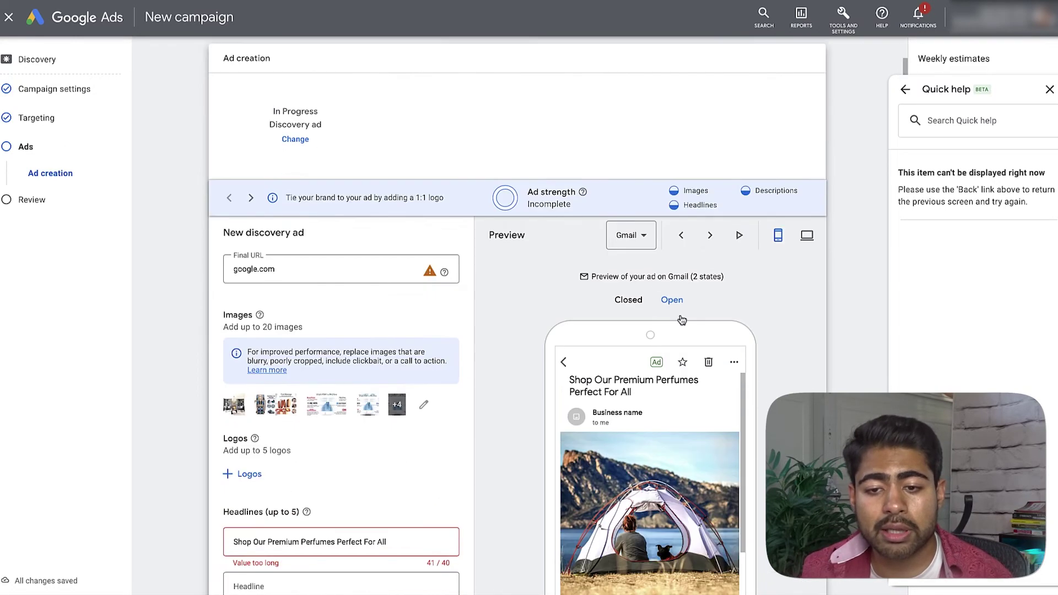
{"action": "left_click", "coordinate": [717, 234]}
{"action": "scroll", "coordinate": [705, 259], "scroll_direction": "down", "scroll_amount": 2}
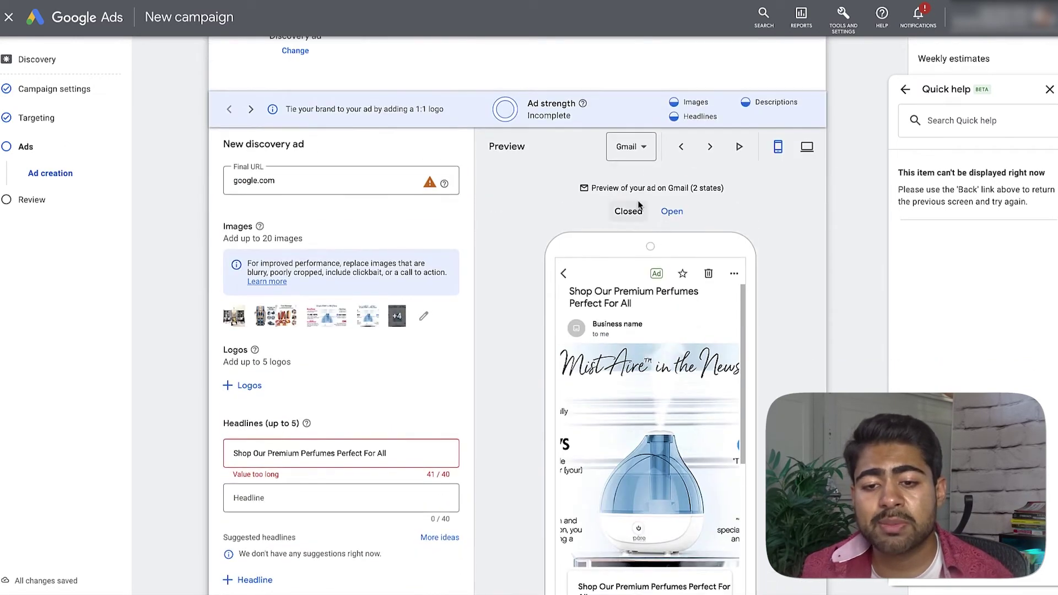
Check the preview placements again, then select most of the 41/40-character perfume headline.
{"action": "left_click", "coordinate": [653, 154]}
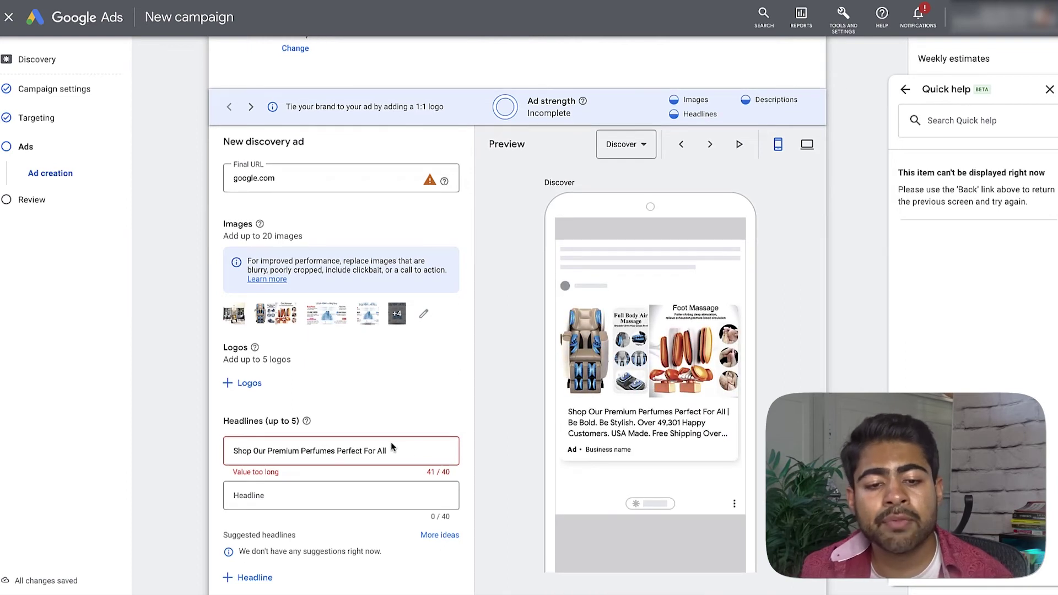
{"action": "scroll", "coordinate": [363, 424], "scroll_direction": "down", "scroll_amount": 1}
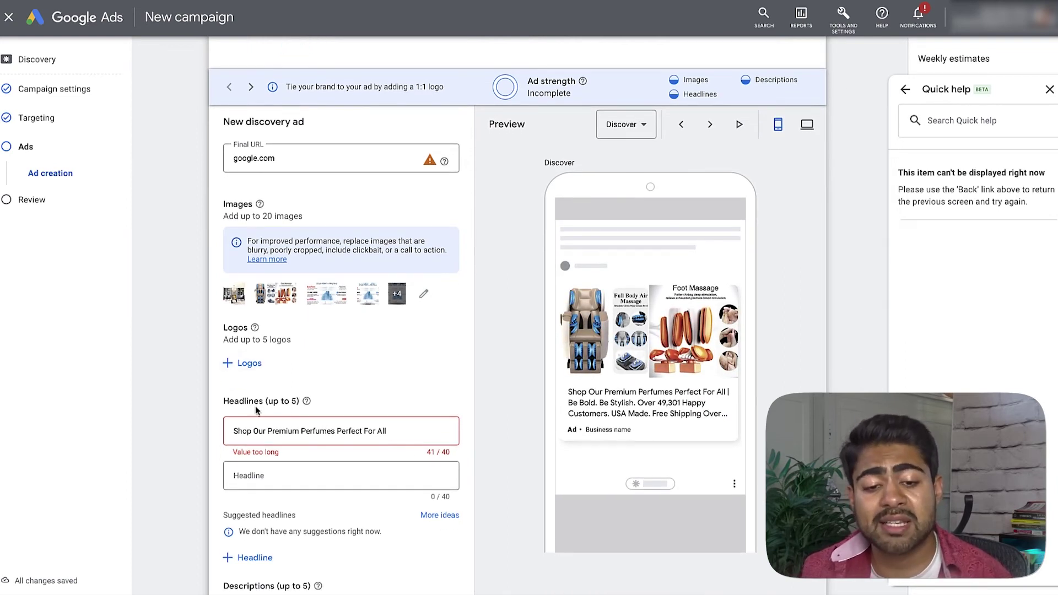
{"action": "scroll", "coordinate": [417, 349], "scroll_direction": "down", "scroll_amount": 1}
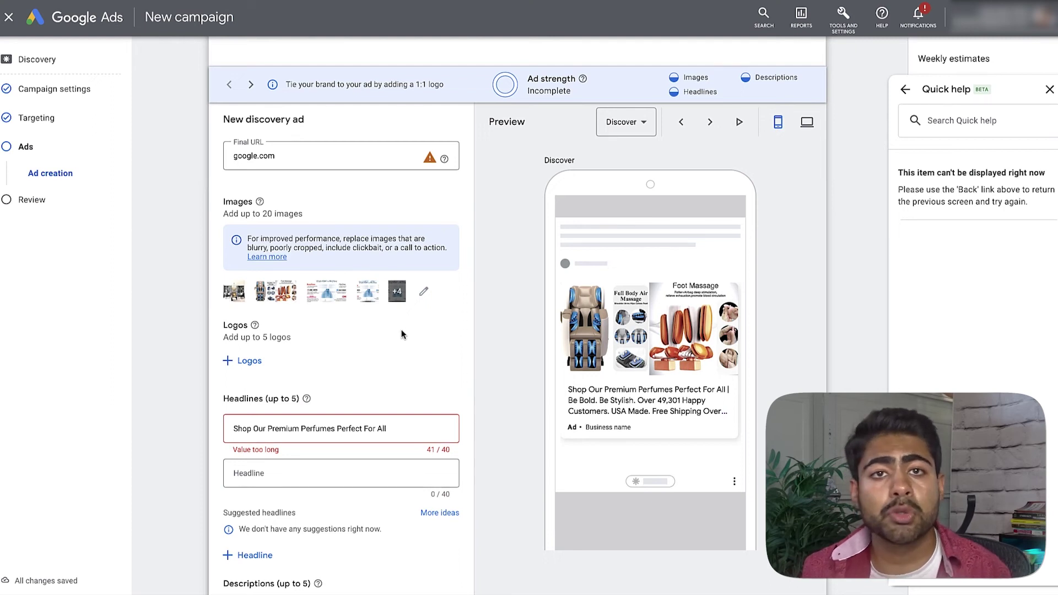
{"action": "left_click_drag", "start_coordinate": [242, 435], "coordinate": [265, 437]}
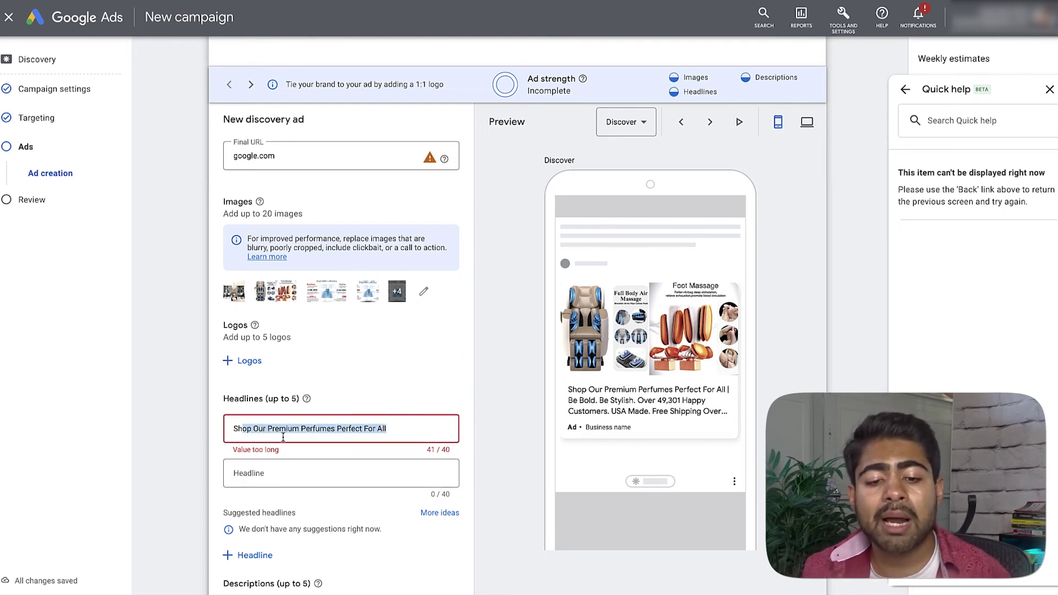
{"action": "left_click", "coordinate": [329, 430]}
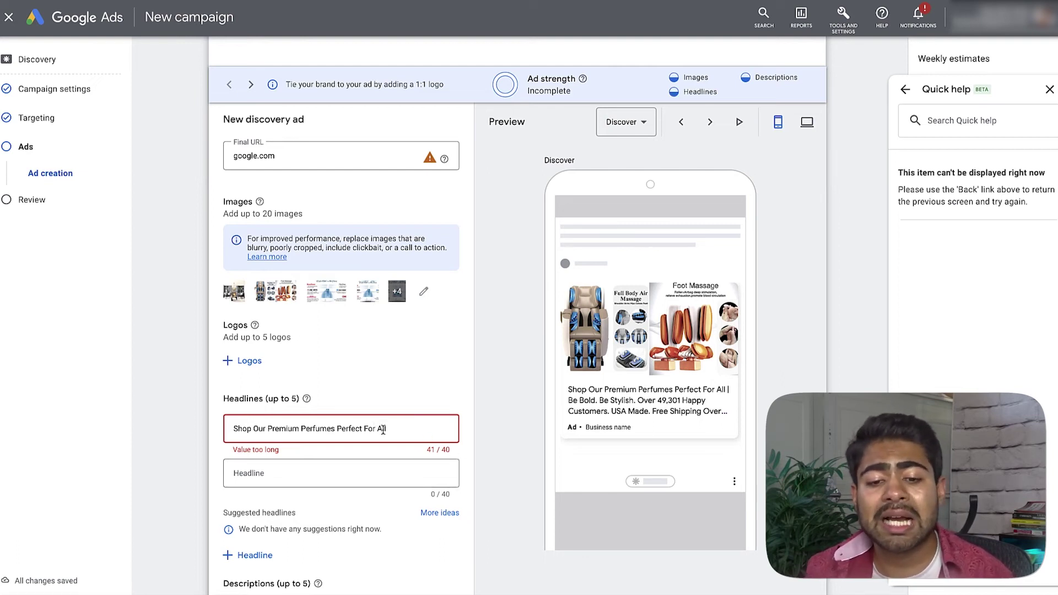
{"action": "left_click_drag", "start_coordinate": [397, 428], "coordinate": [225, 432]}
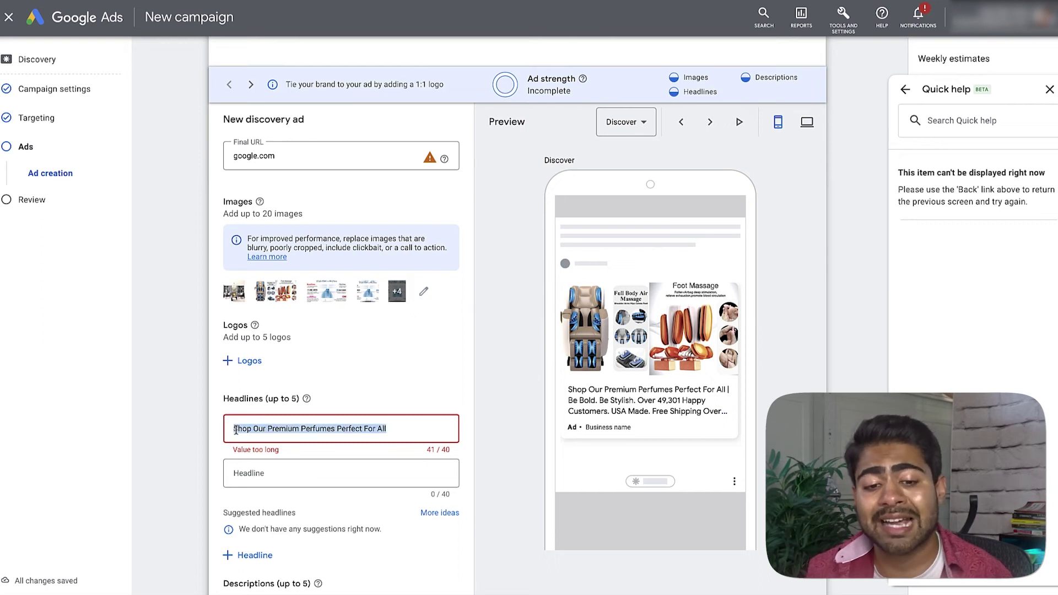
{"action": "left_click", "coordinate": [249, 429]}
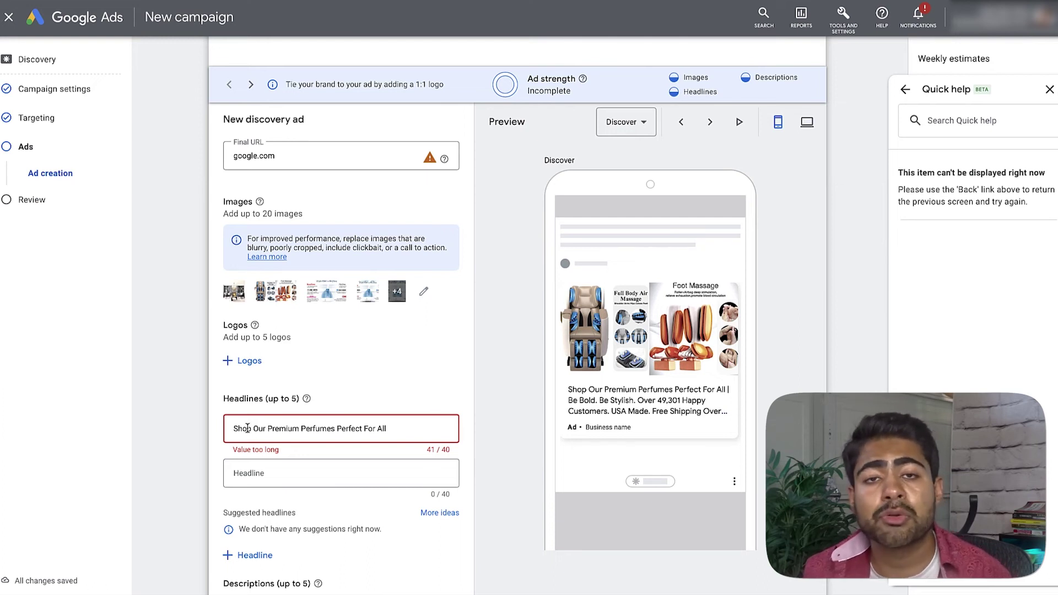
{"action": "double_click", "coordinate": [243, 398]}
{"action": "scroll", "coordinate": [358, 447], "scroll_direction": "down", "scroll_amount": 3}
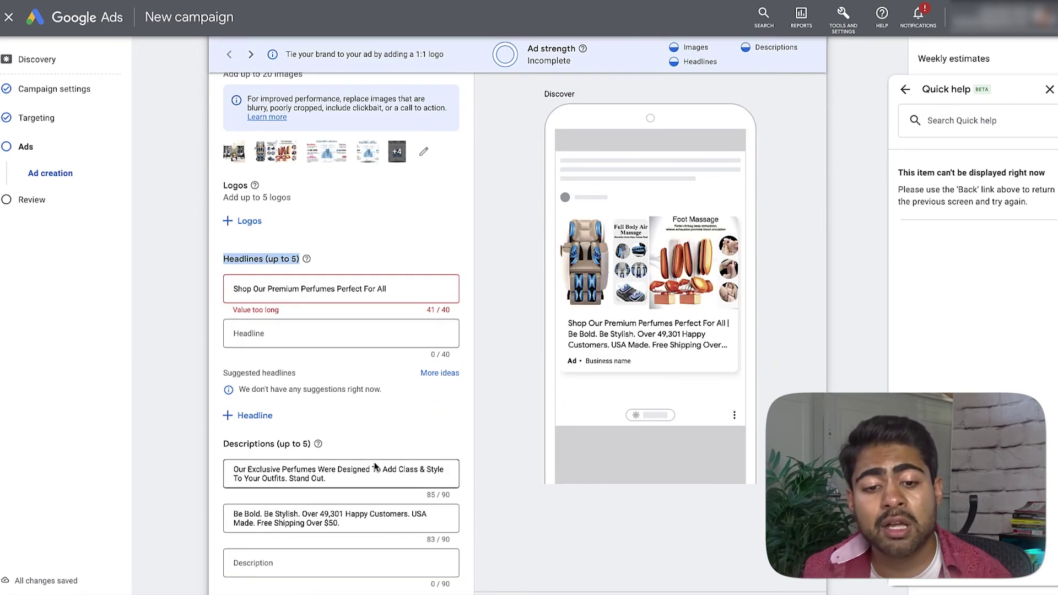
{"action": "left_click", "coordinate": [309, 447]}
{"action": "triple_click", "coordinate": [309, 448]}
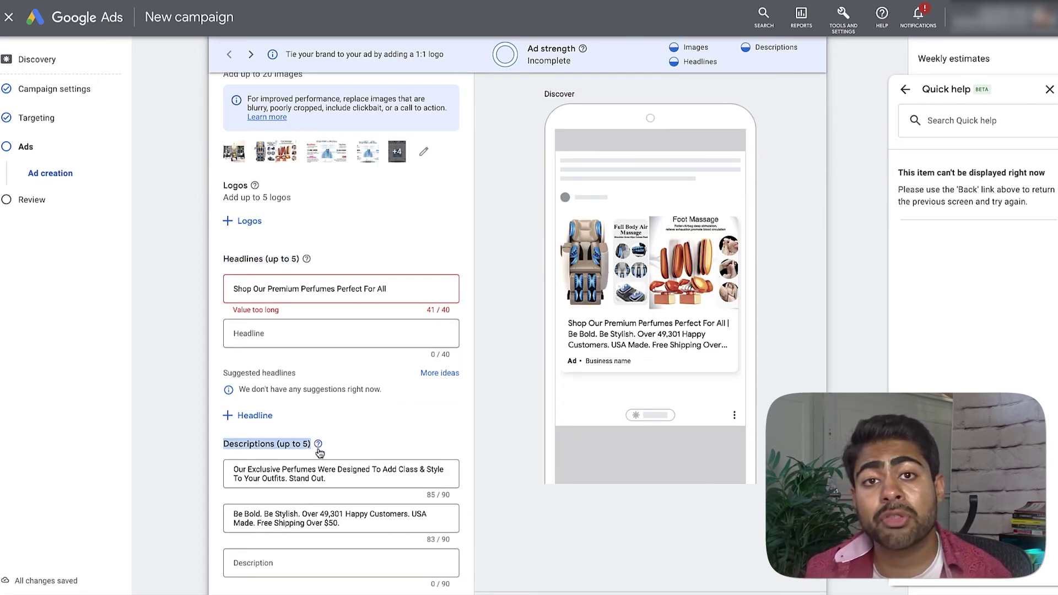
{"action": "scroll", "coordinate": [336, 438], "scroll_direction": "down", "scroll_amount": 2}
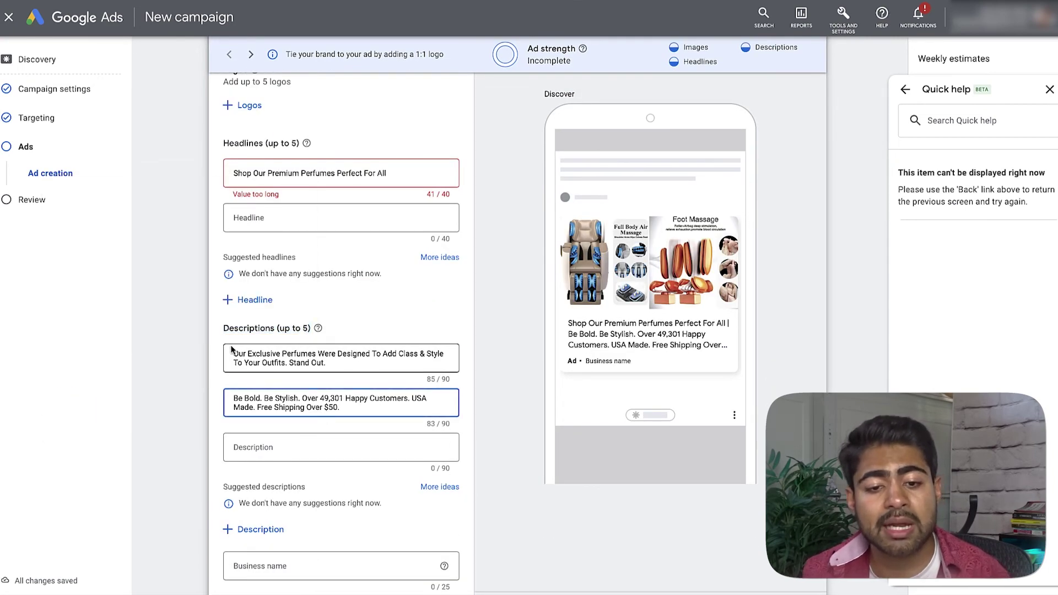
{"action": "left_click", "coordinate": [275, 359]}
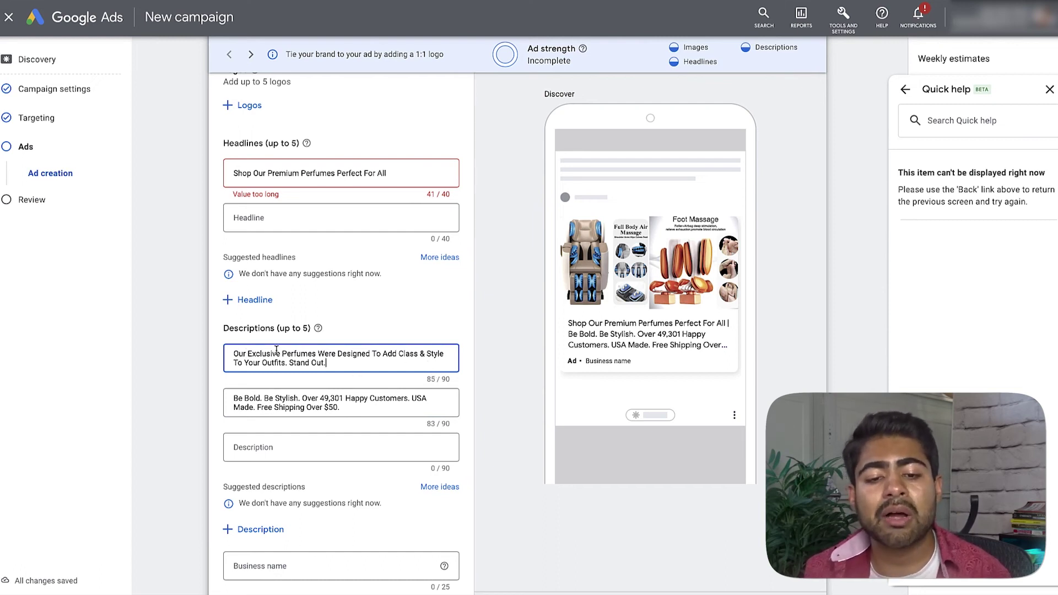
{"action": "mouse_move", "coordinate": [291, 364]}
{"action": "left_mouse_down"}
{"action": "mouse_move", "coordinate": [325, 363]}
{"action": "mouse_move", "coordinate": [296, 353]}
{"action": "left_mouse_up"}
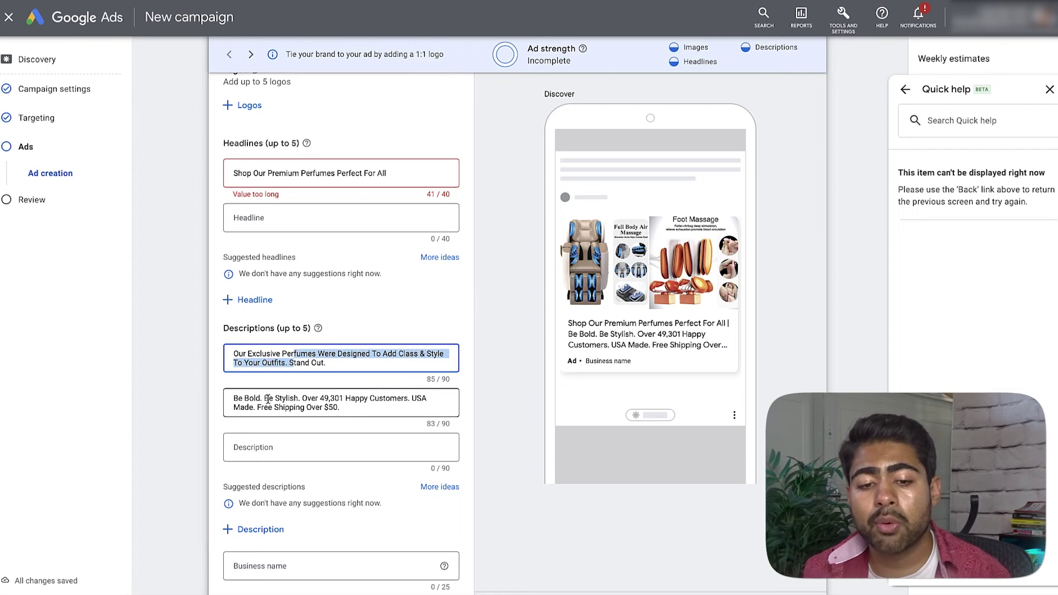
{"action": "left_click", "coordinate": [291, 397]}
{"action": "left_click_drag", "start_coordinate": [319, 398], "coordinate": [365, 409]}
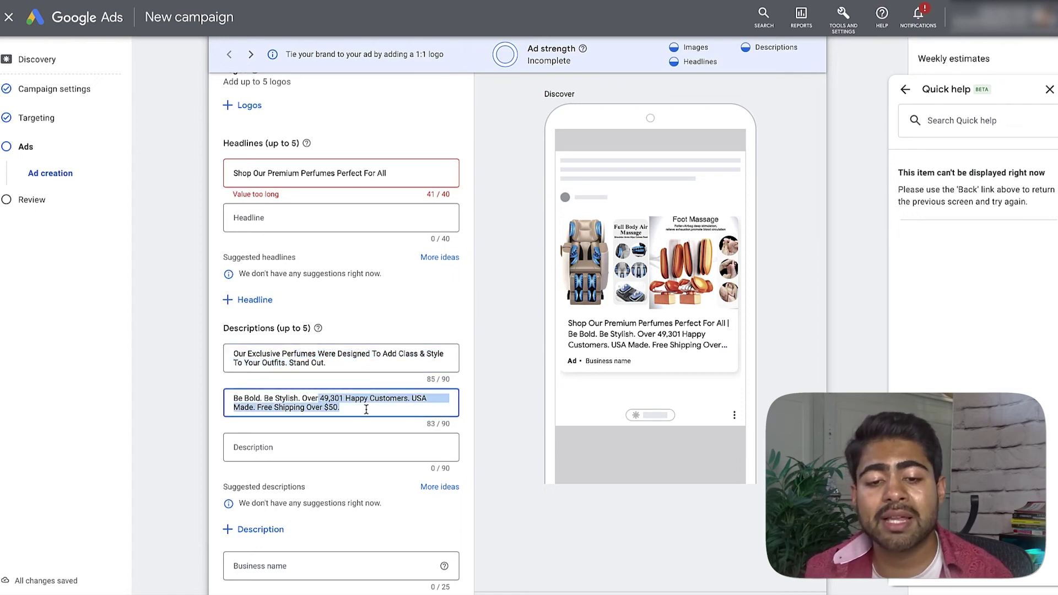
{"action": "left_click", "coordinate": [369, 409]}
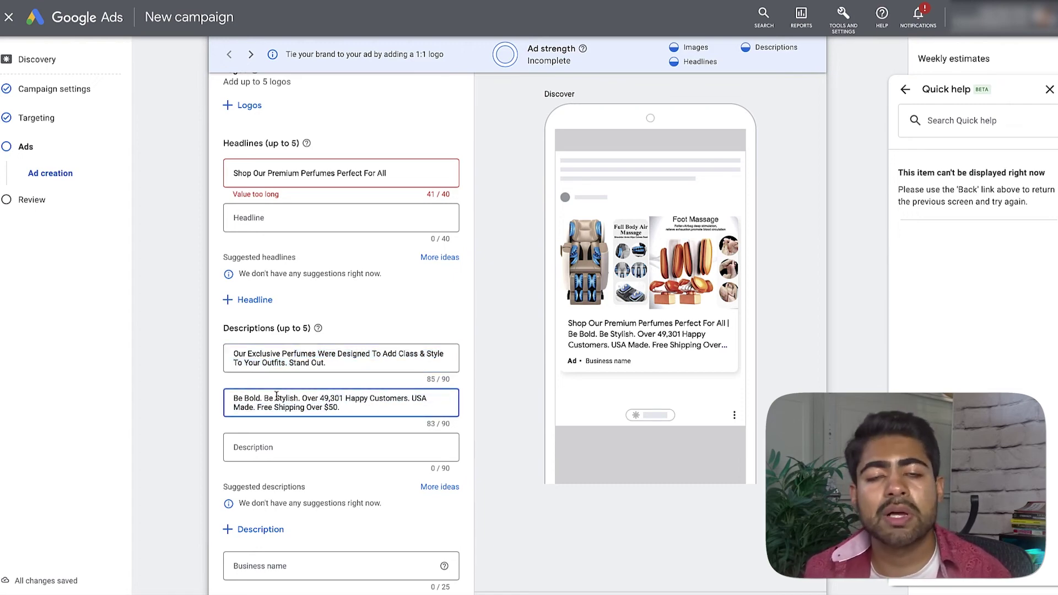
{"action": "left_click_drag", "start_coordinate": [338, 407], "coordinate": [274, 408]}
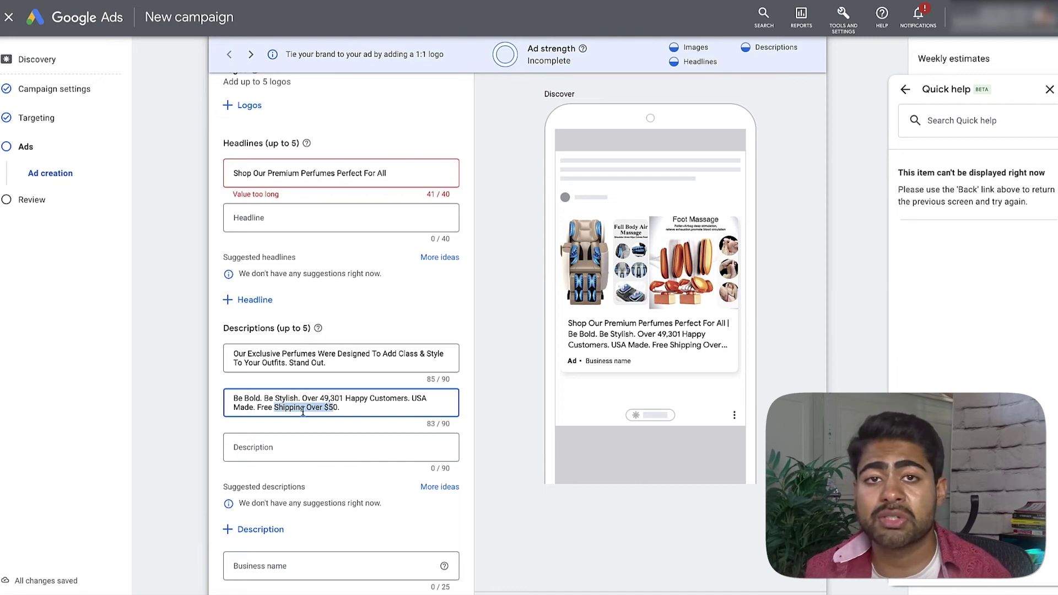
{"action": "left_click", "coordinate": [302, 411]}
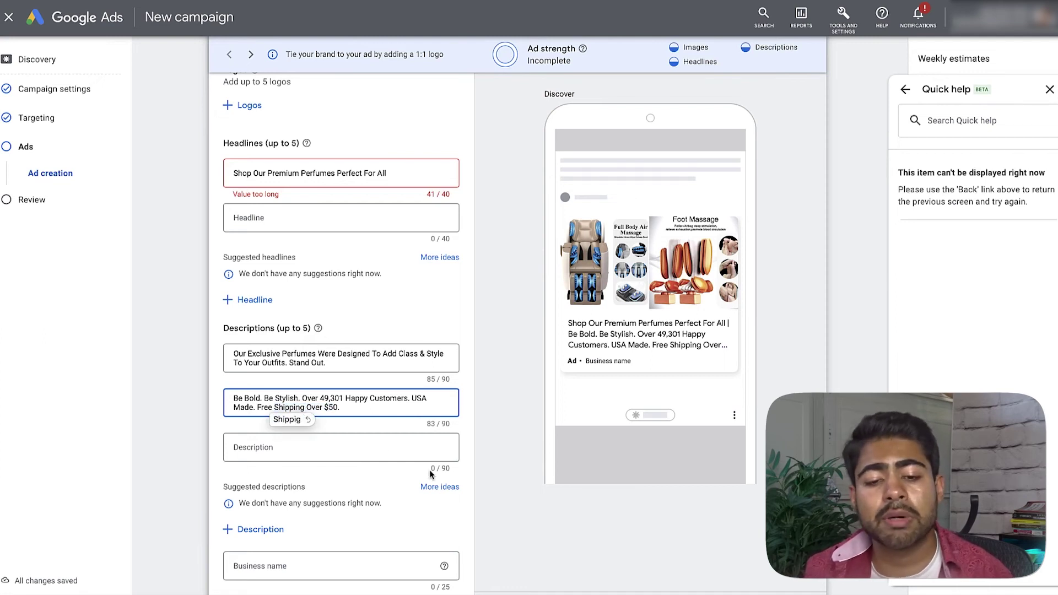
{"action": "left_click", "coordinate": [374, 431]}
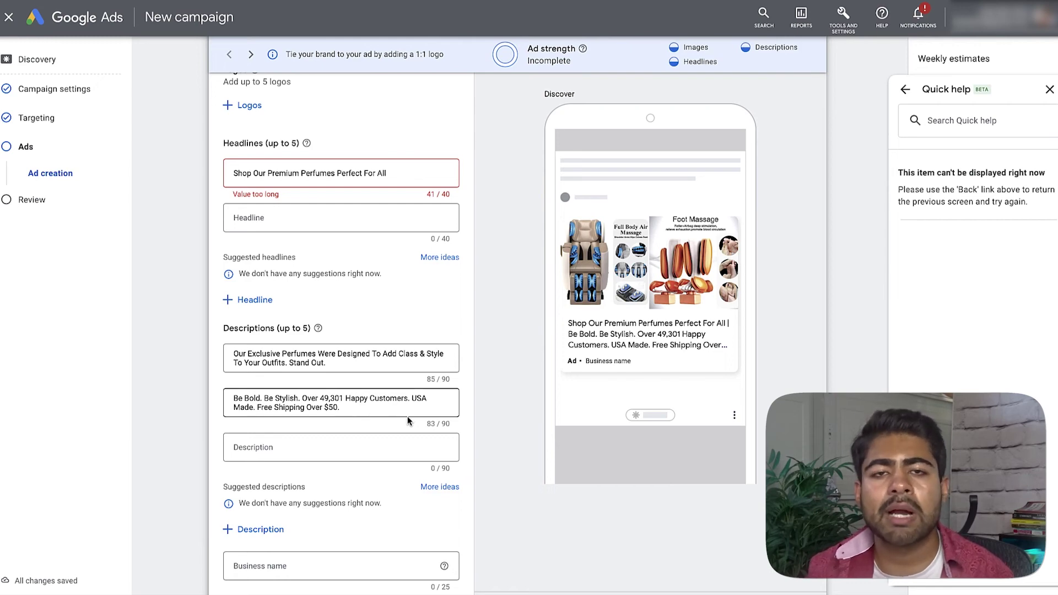
{"action": "scroll", "coordinate": [407, 415], "scroll_direction": "up", "scroll_amount": 4}
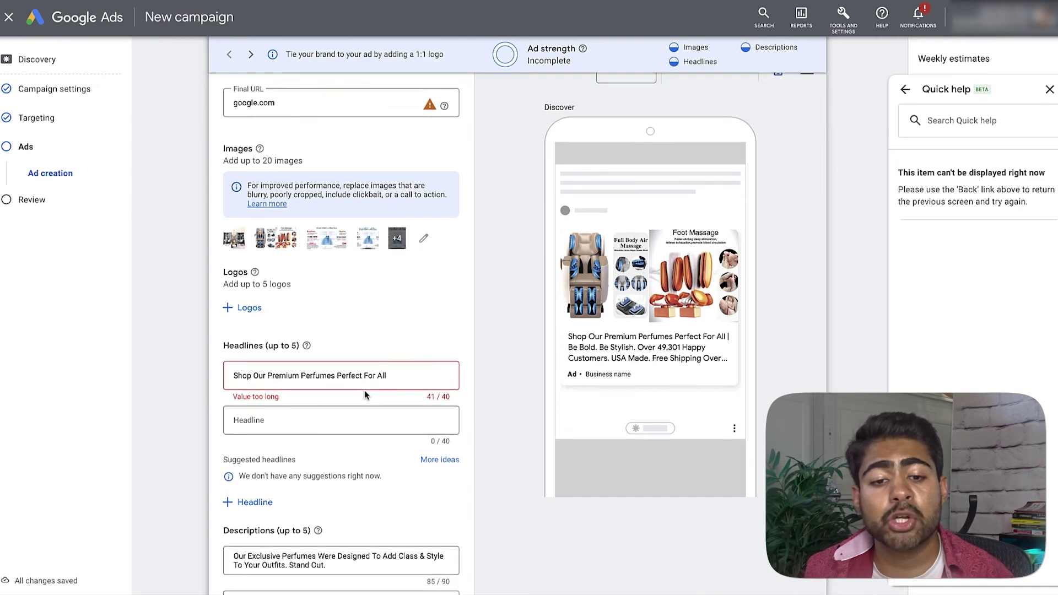
Show the preview placement options: All properties, YouTube, Gmail and Discover.
{"action": "scroll", "coordinate": [365, 392], "scroll_direction": "up", "scroll_amount": 3}
{"action": "scroll", "coordinate": [365, 393], "scroll_direction": "down", "scroll_amount": 8}
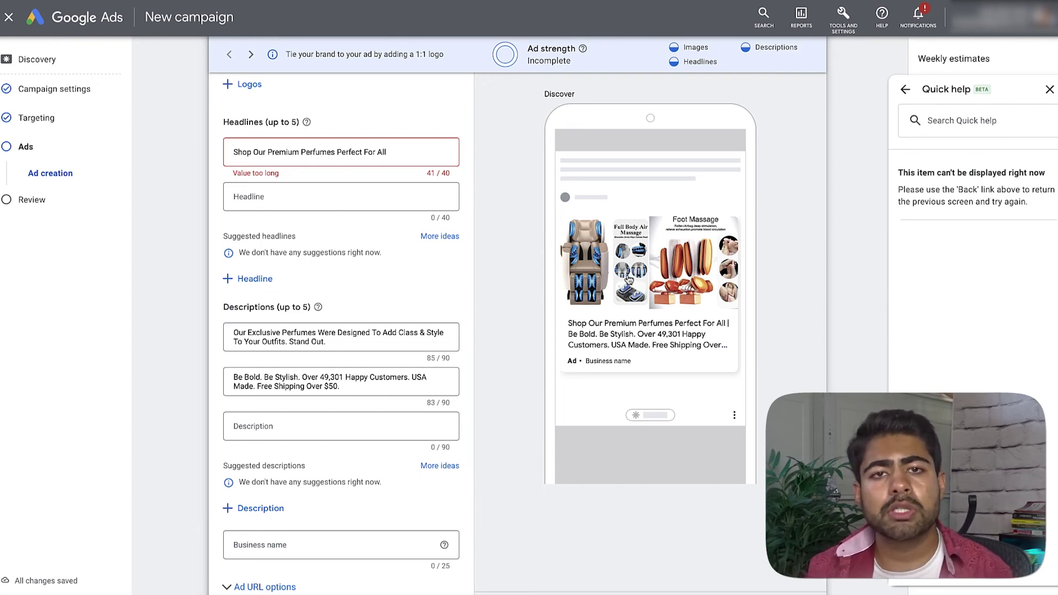
{"action": "scroll", "coordinate": [726, 199], "scroll_direction": "up", "scroll_amount": 2}
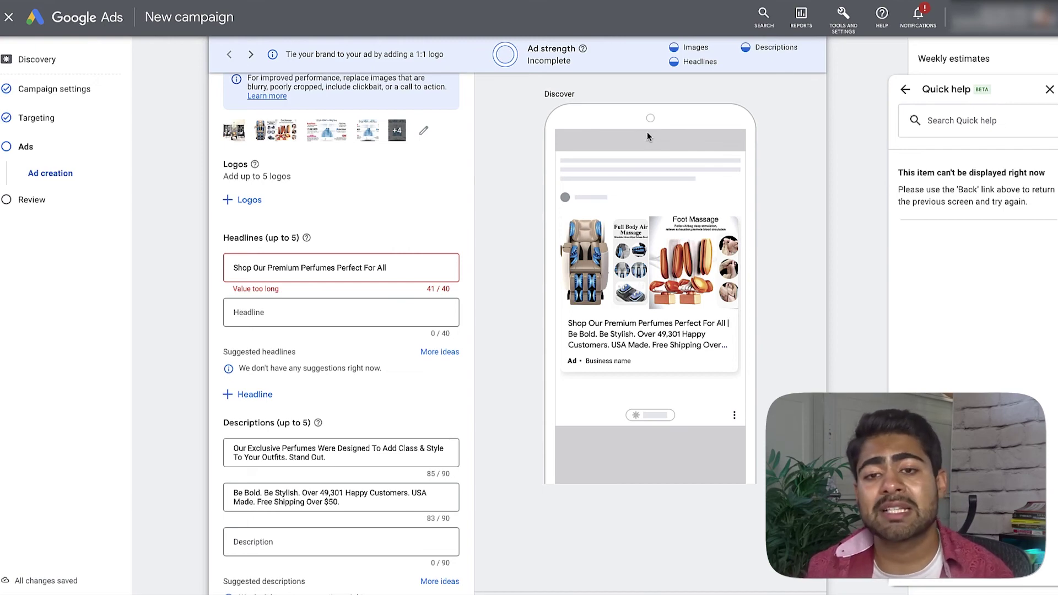
{"action": "scroll", "coordinate": [634, 129], "scroll_direction": "up", "scroll_amount": 3}
{"action": "left_click", "coordinate": [620, 201]}
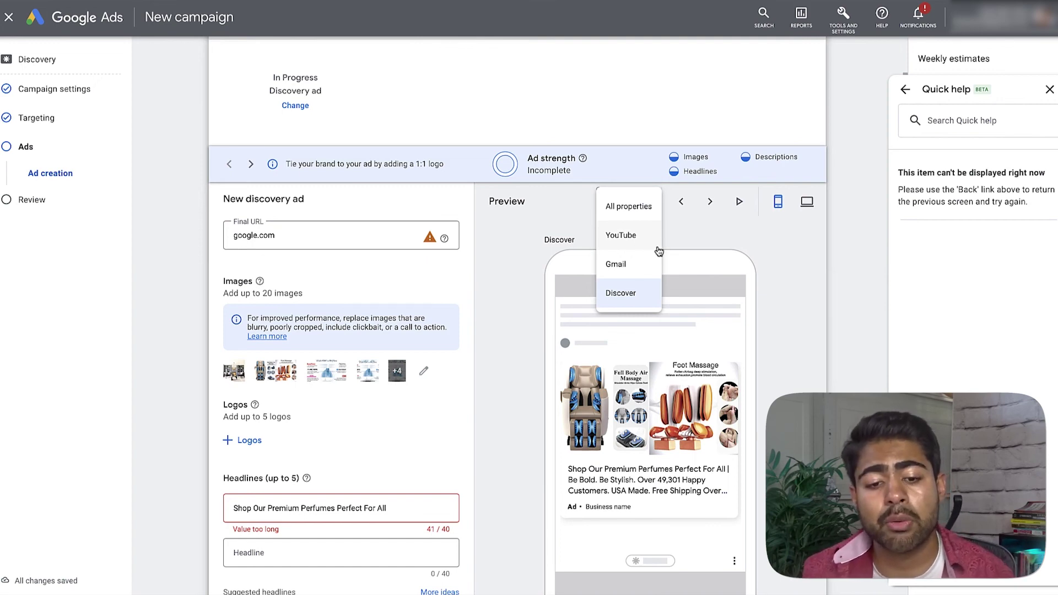
{"action": "scroll", "coordinate": [659, 254], "scroll_direction": "down", "scroll_amount": 2}
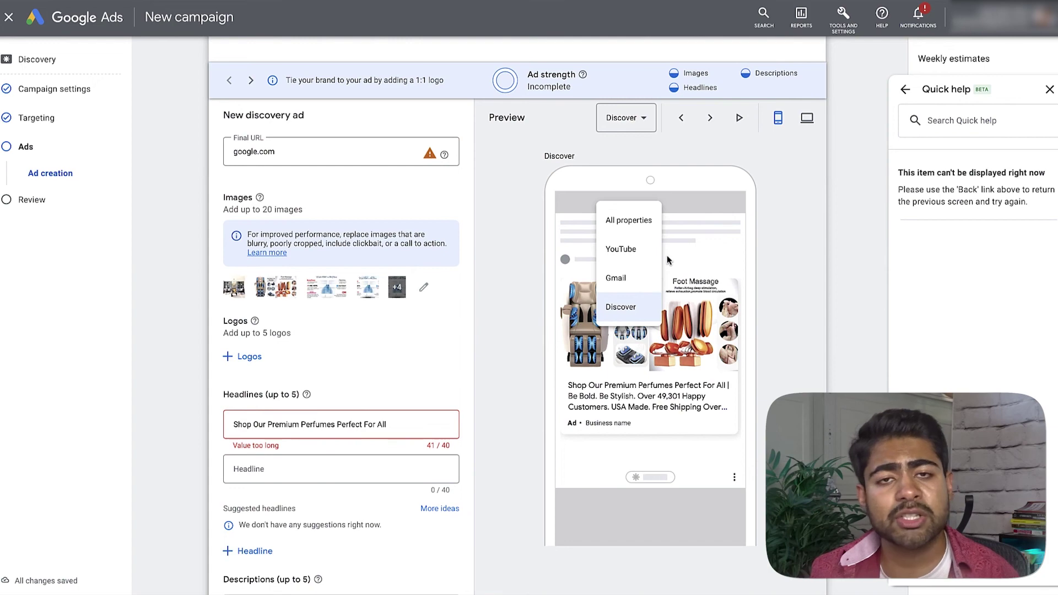
{"action": "scroll", "coordinate": [679, 244], "scroll_direction": "down", "scroll_amount": 10}
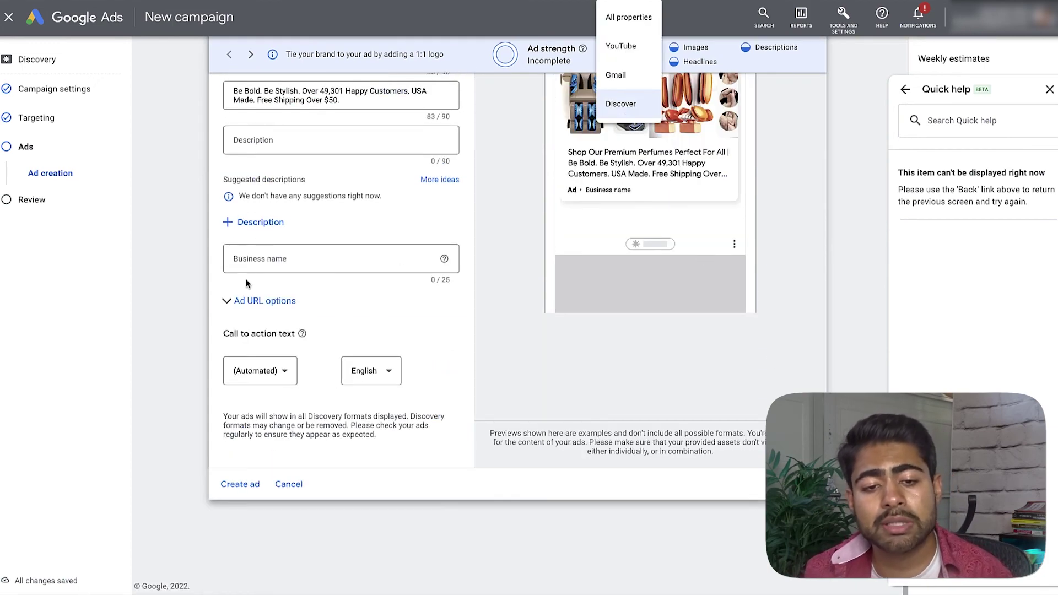
Set the discovery ad's call to action text to Shop Now, then proceed toward Review.
{"action": "left_click", "coordinate": [274, 263]}
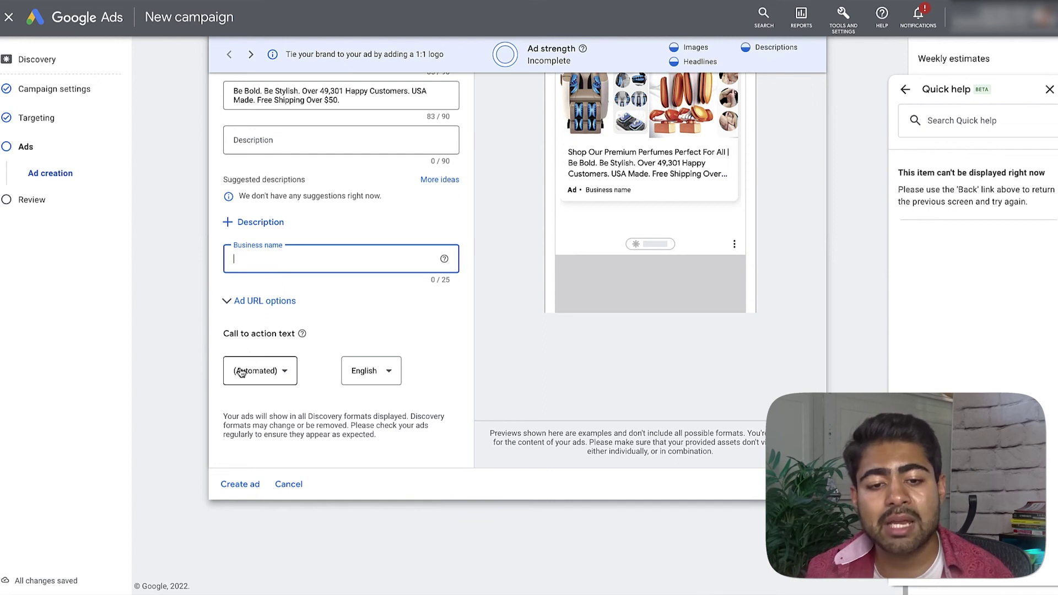
{"action": "left_click", "coordinate": [279, 369]}
{"action": "left_click", "coordinate": [260, 364]}
{"action": "left_click", "coordinate": [264, 372]}
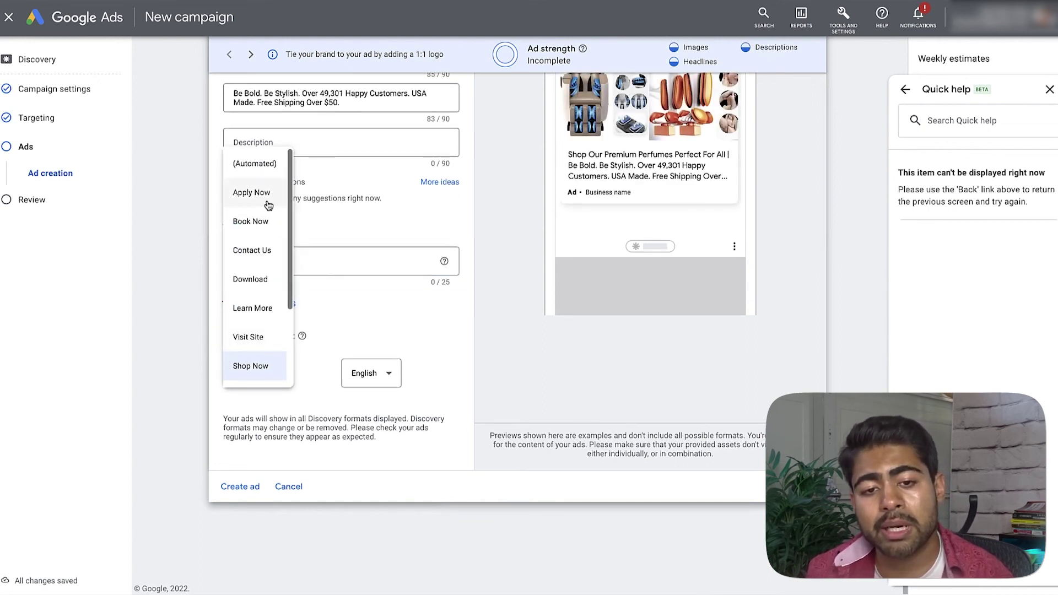
{"action": "scroll", "coordinate": [268, 284], "scroll_direction": "down", "scroll_amount": 1}
{"action": "scroll", "coordinate": [267, 283], "scroll_direction": "down", "scroll_amount": 2}
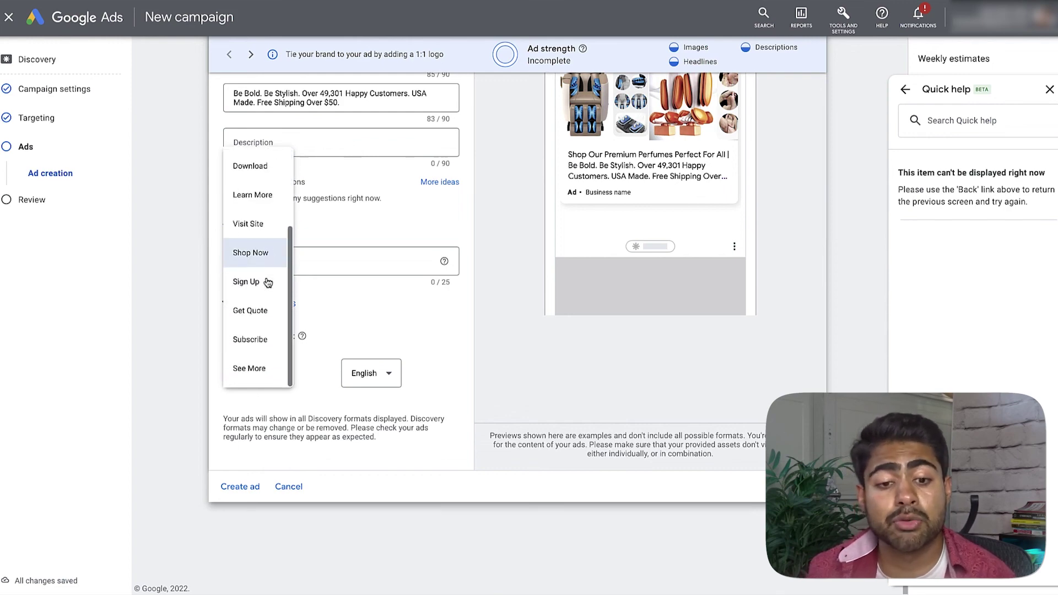
{"action": "left_click", "coordinate": [335, 349]}
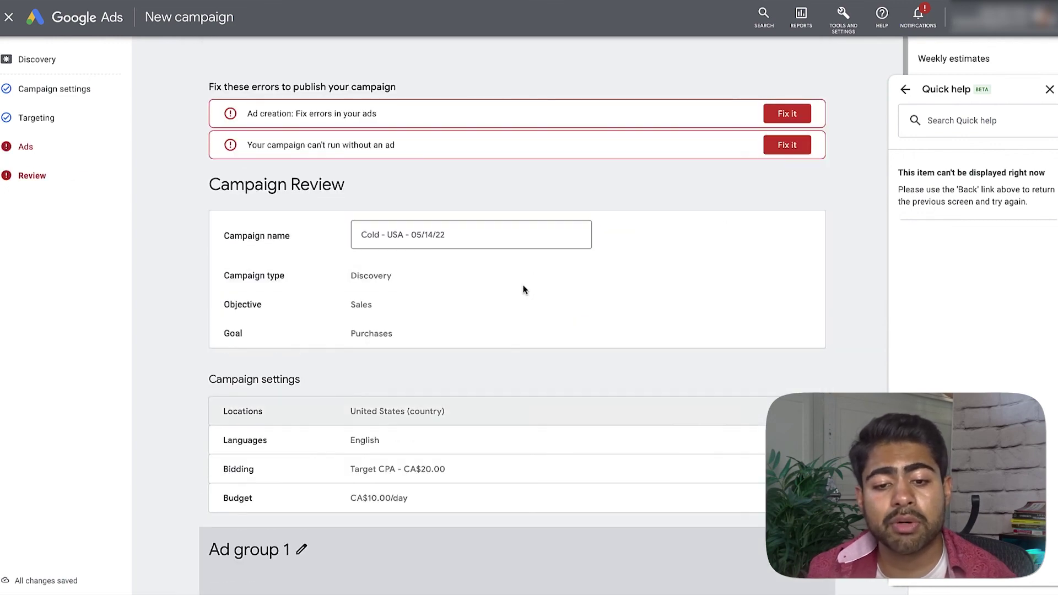
{"action": "scroll", "coordinate": [564, 312], "scroll_direction": "down", "scroll_amount": 4}
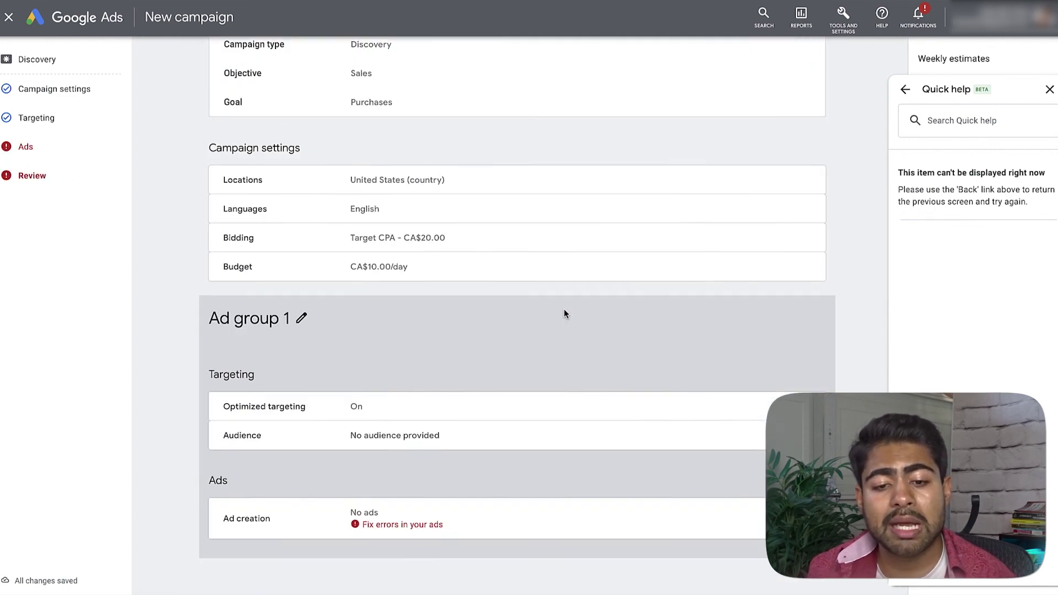
{"action": "scroll", "coordinate": [564, 306], "scroll_direction": "up", "scroll_amount": 2}
{"action": "scroll", "coordinate": [564, 306], "scroll_direction": "down", "scroll_amount": 3}
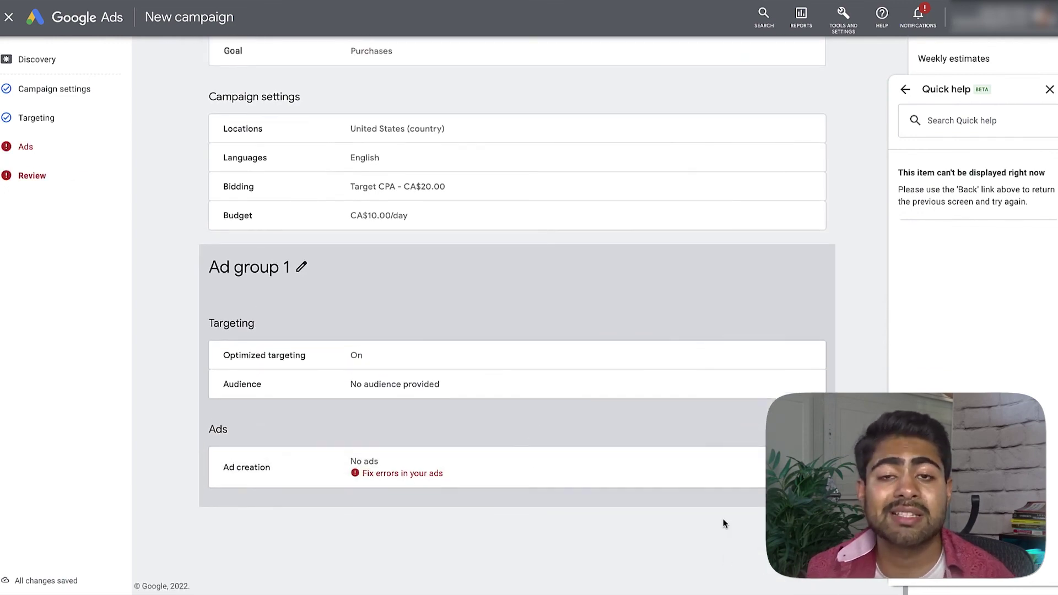